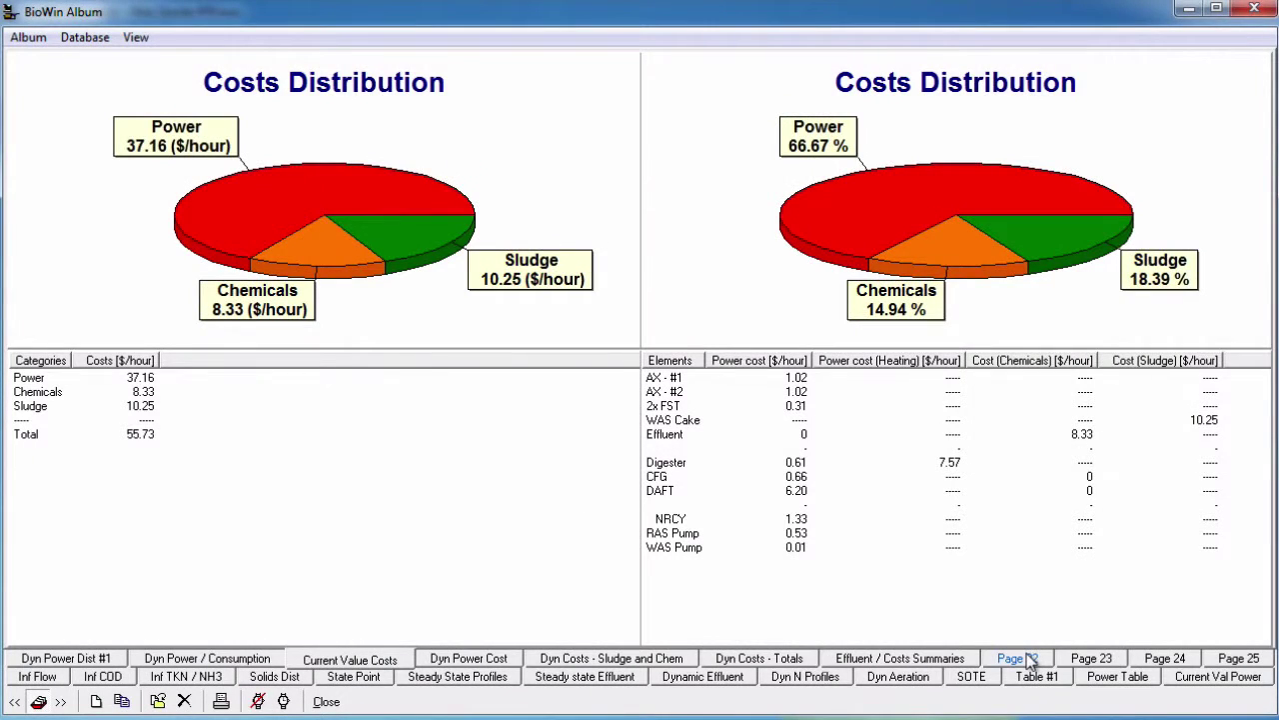
- Place a Power, Chemicals, Sludge and Total cost table on Page 22, then return to Current Value Costs
click(1029, 657)
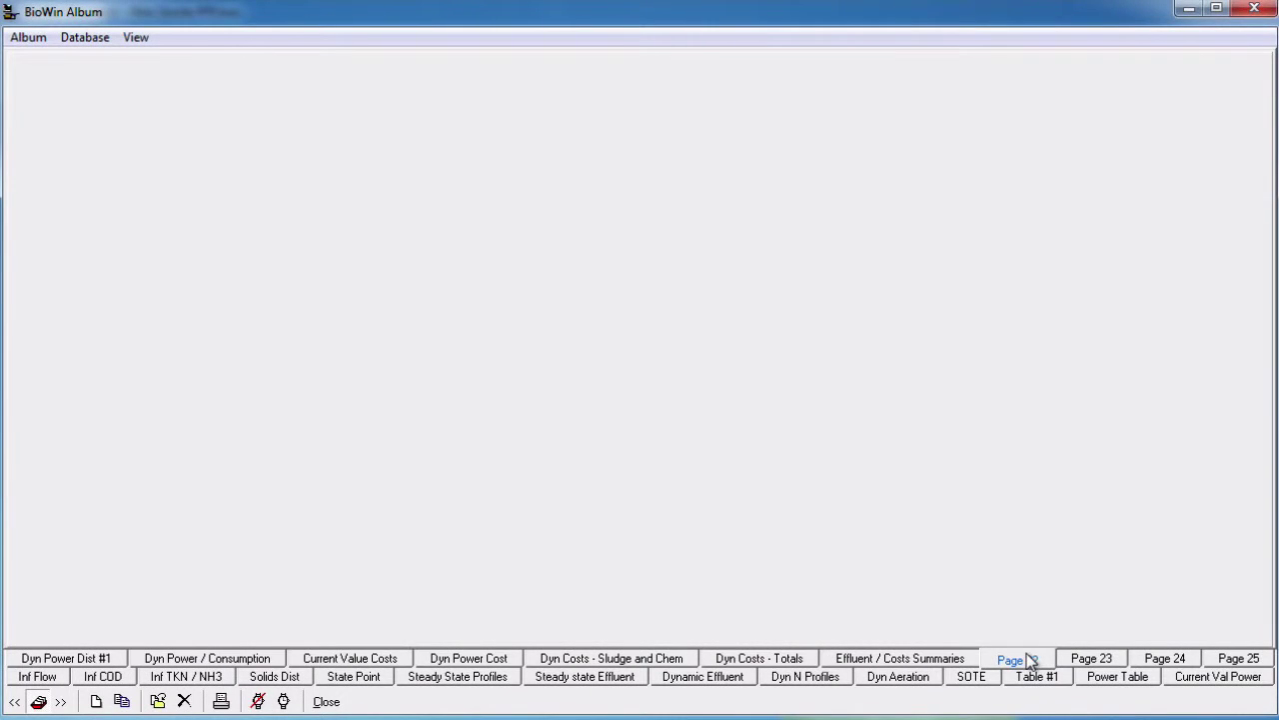
right_click(510, 349)
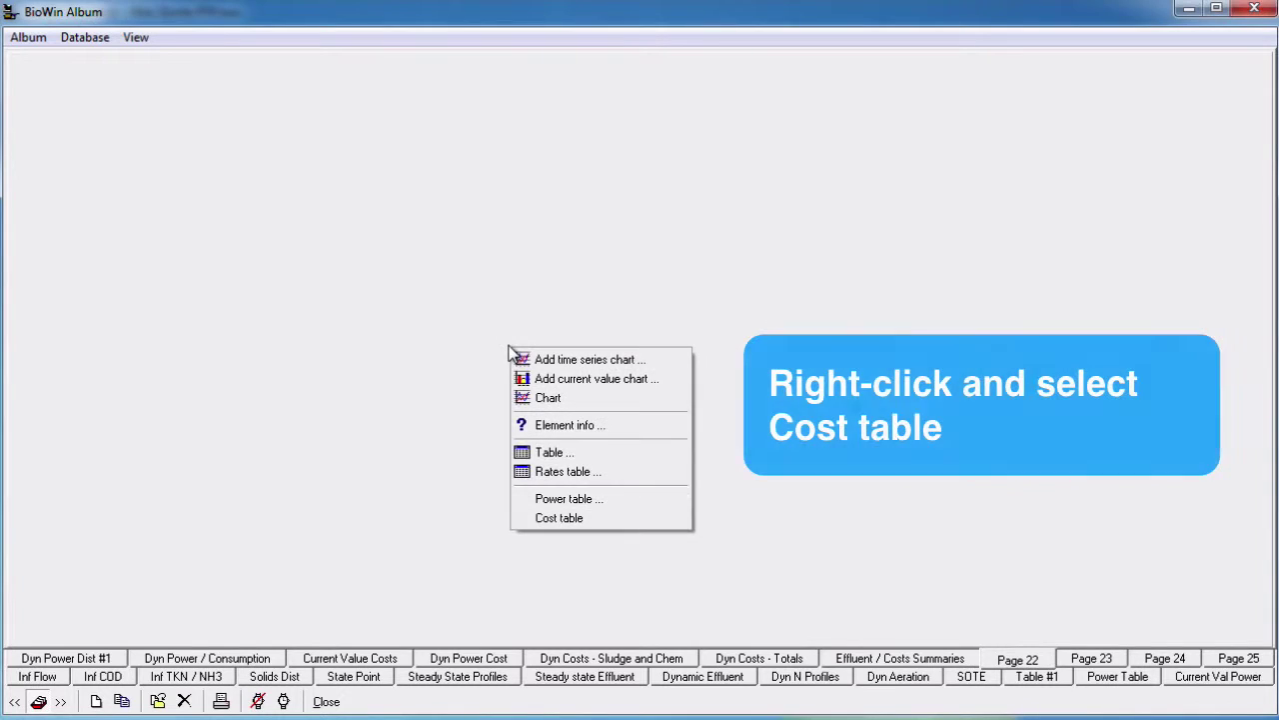
click(522, 520)
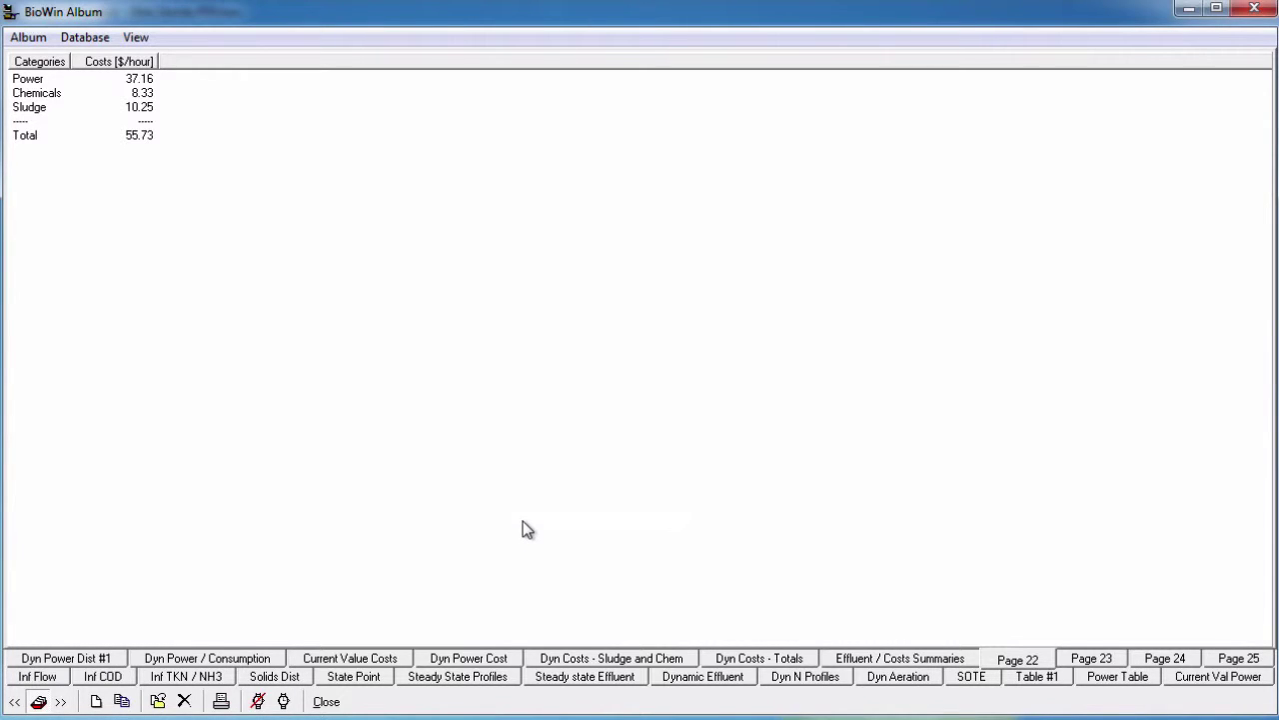
click(362, 660)
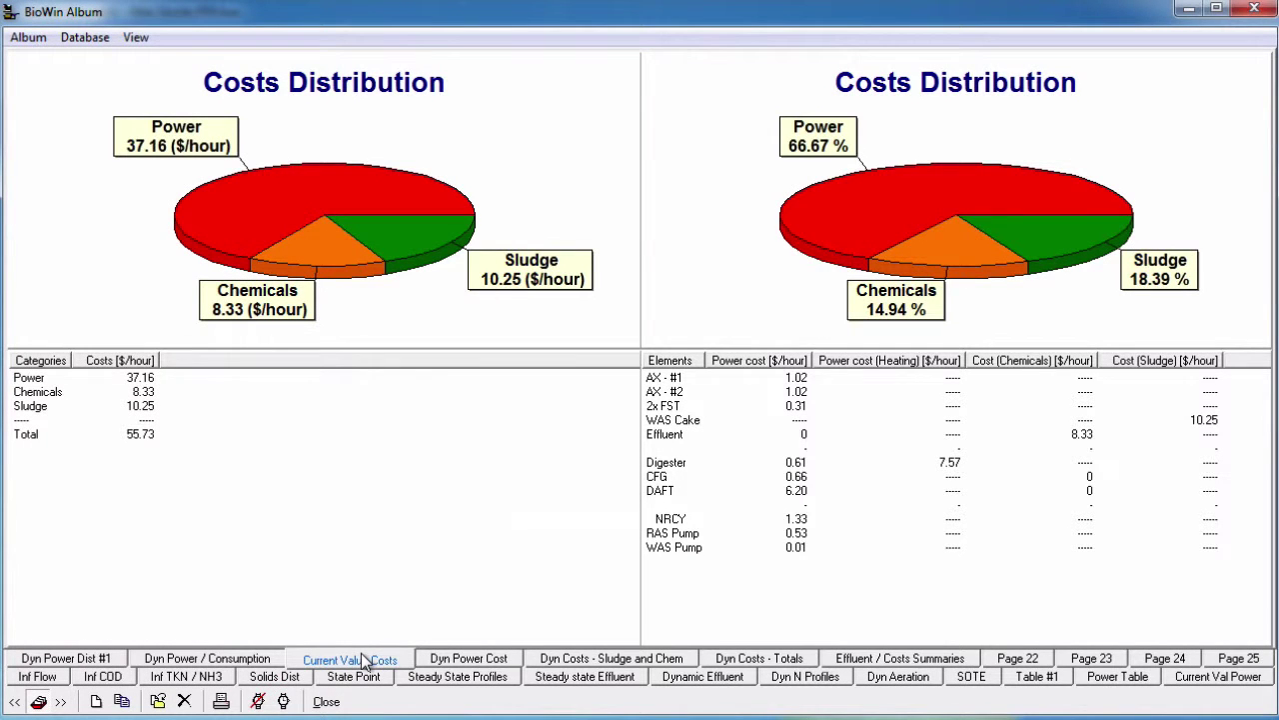
- Start defining a new table on the blank Page 23
click(1079, 659)
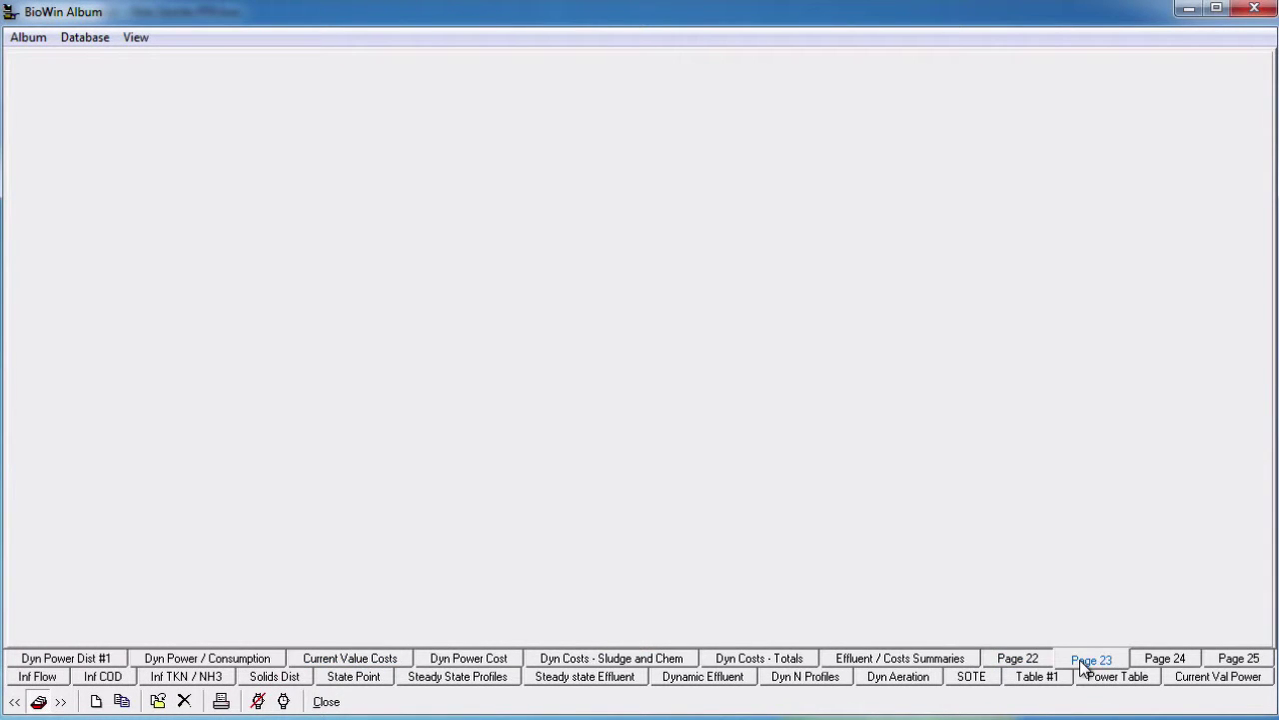
right_click(470, 378)
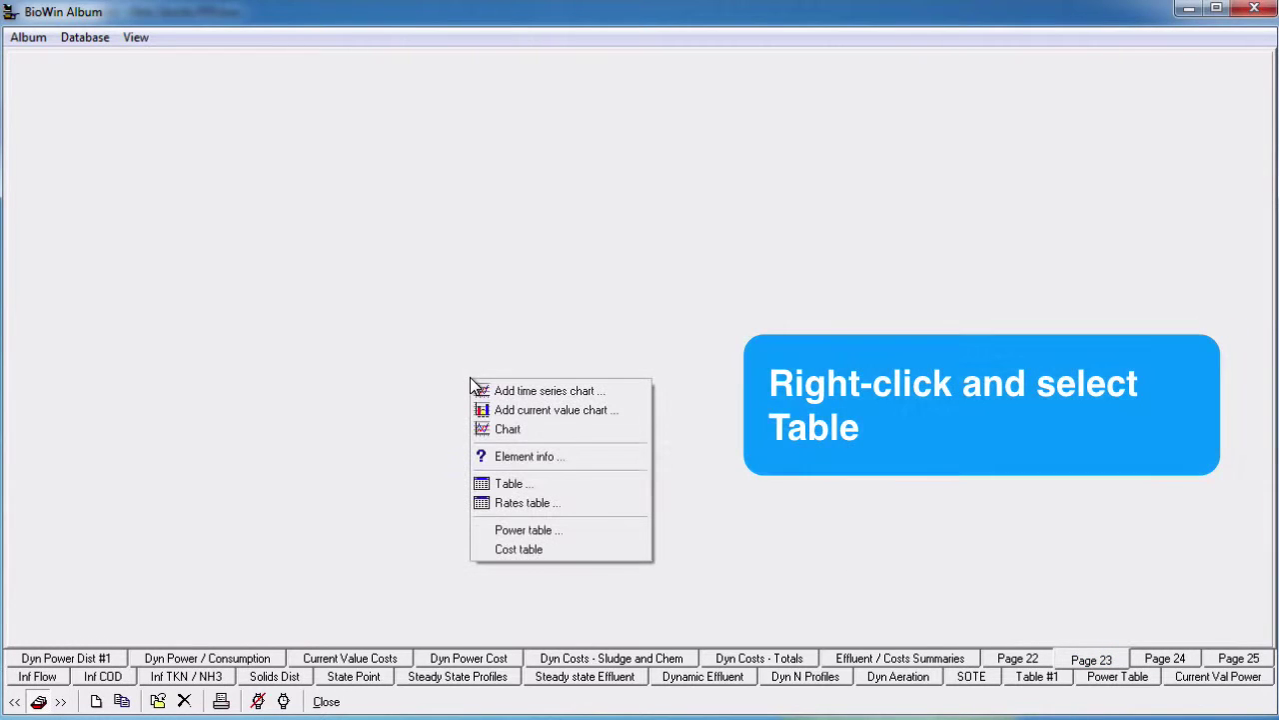
click(478, 486)
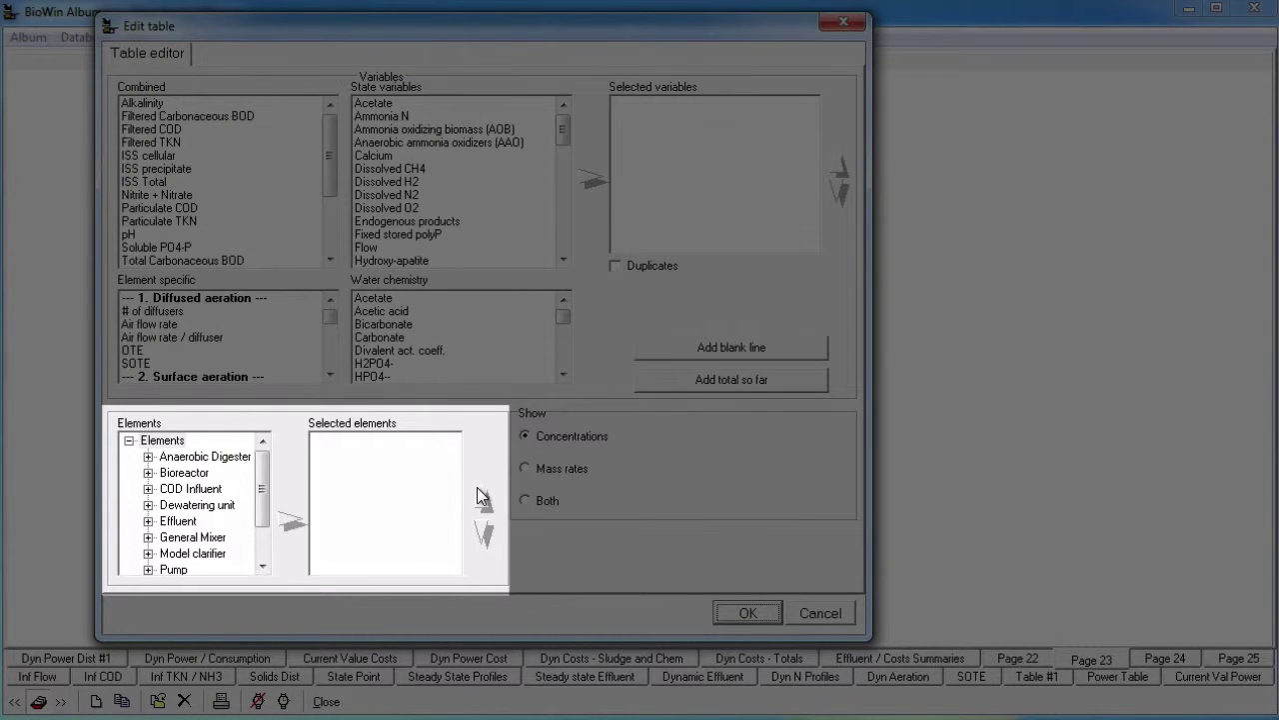
- Add AX - #1 and the Bioreactor elements, then remove AER #1 through AER #7
click(148, 473)
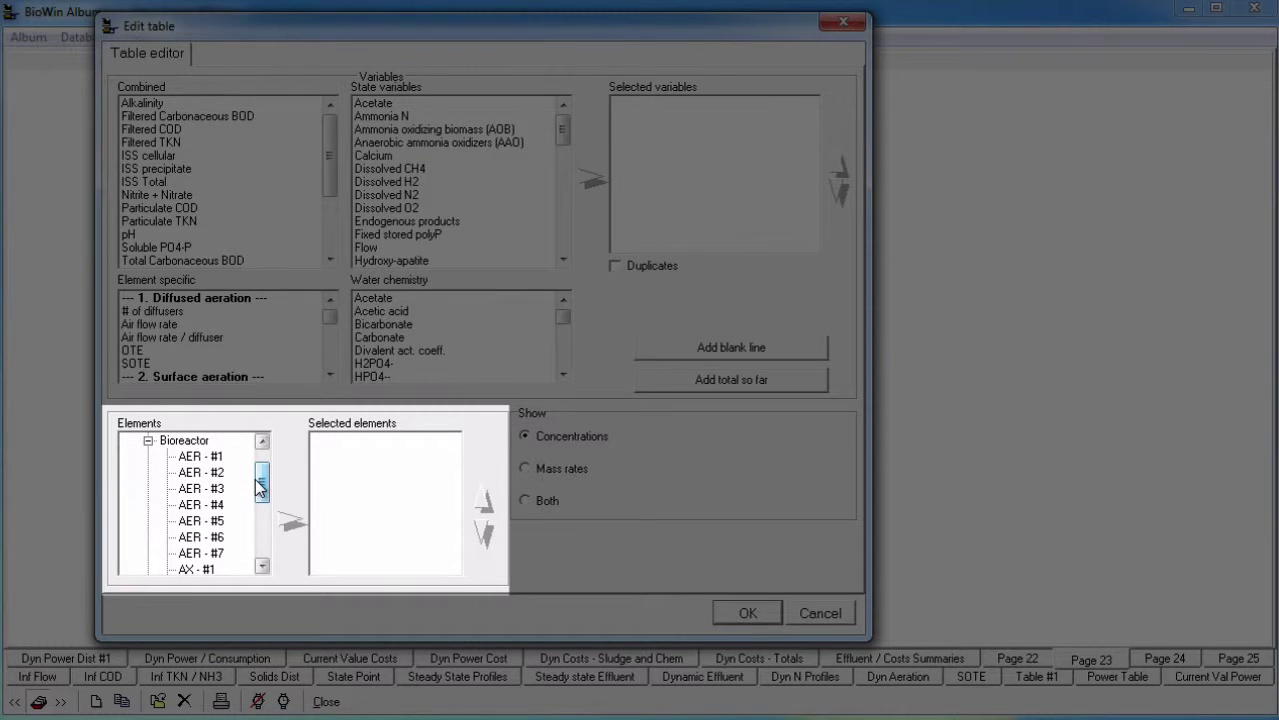
drag(259, 487, 261, 497)
click(205, 521)
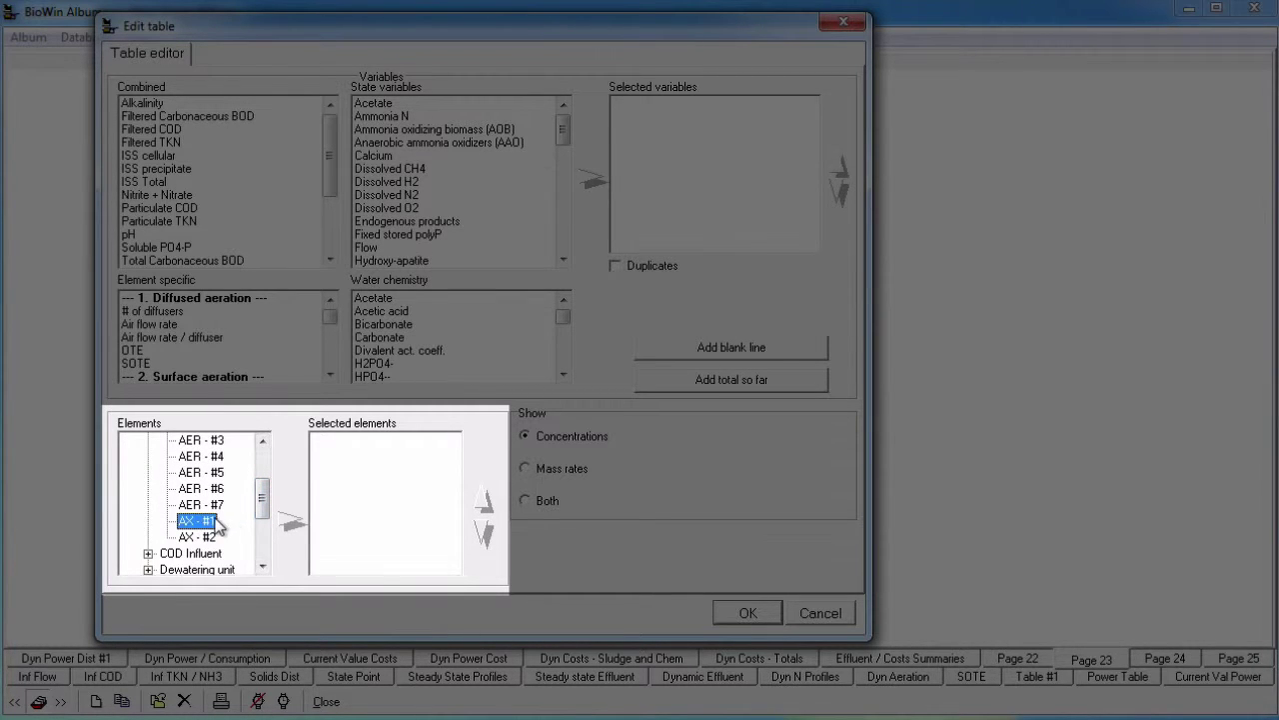
click(287, 524)
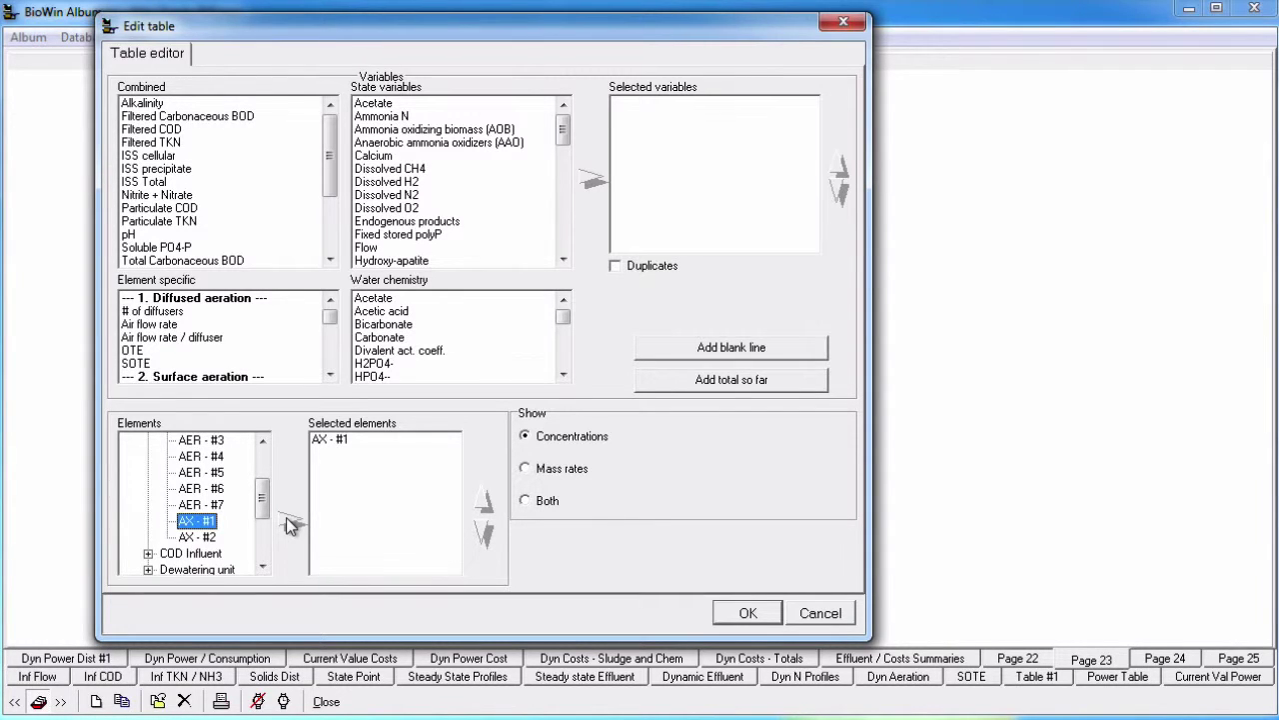
drag(262, 499, 262, 478)
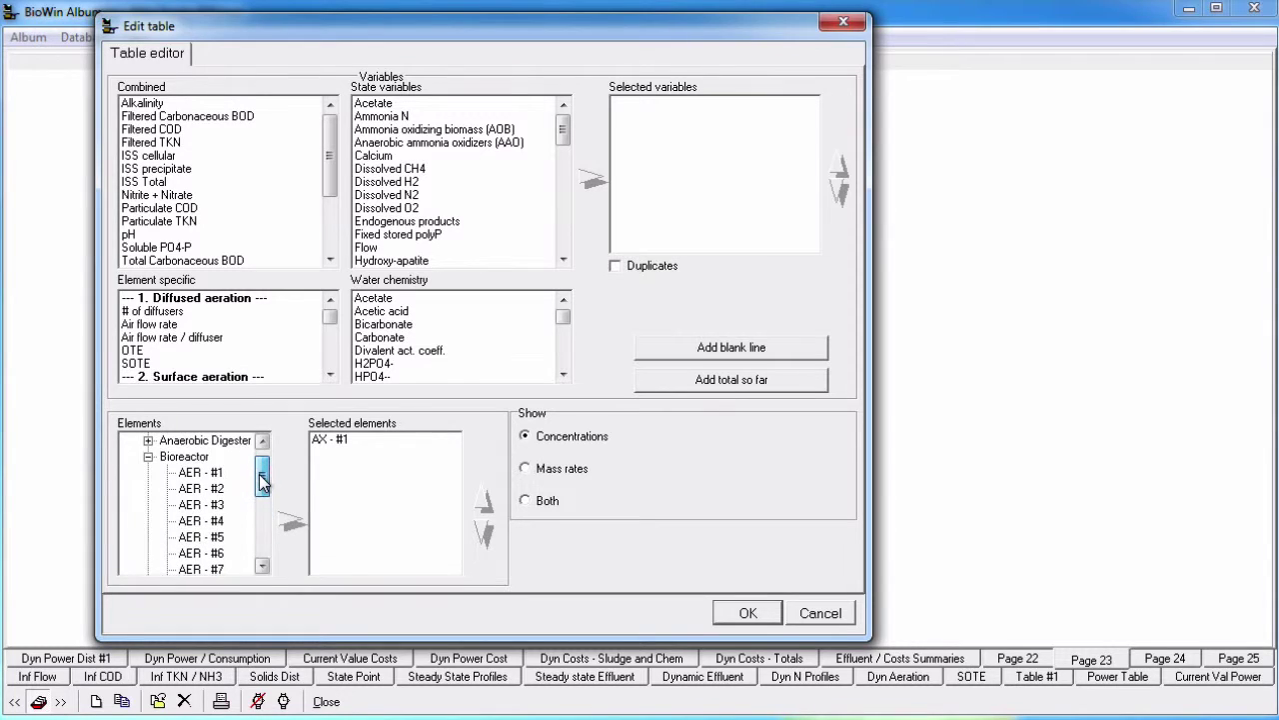
click(192, 456)
click(291, 522)
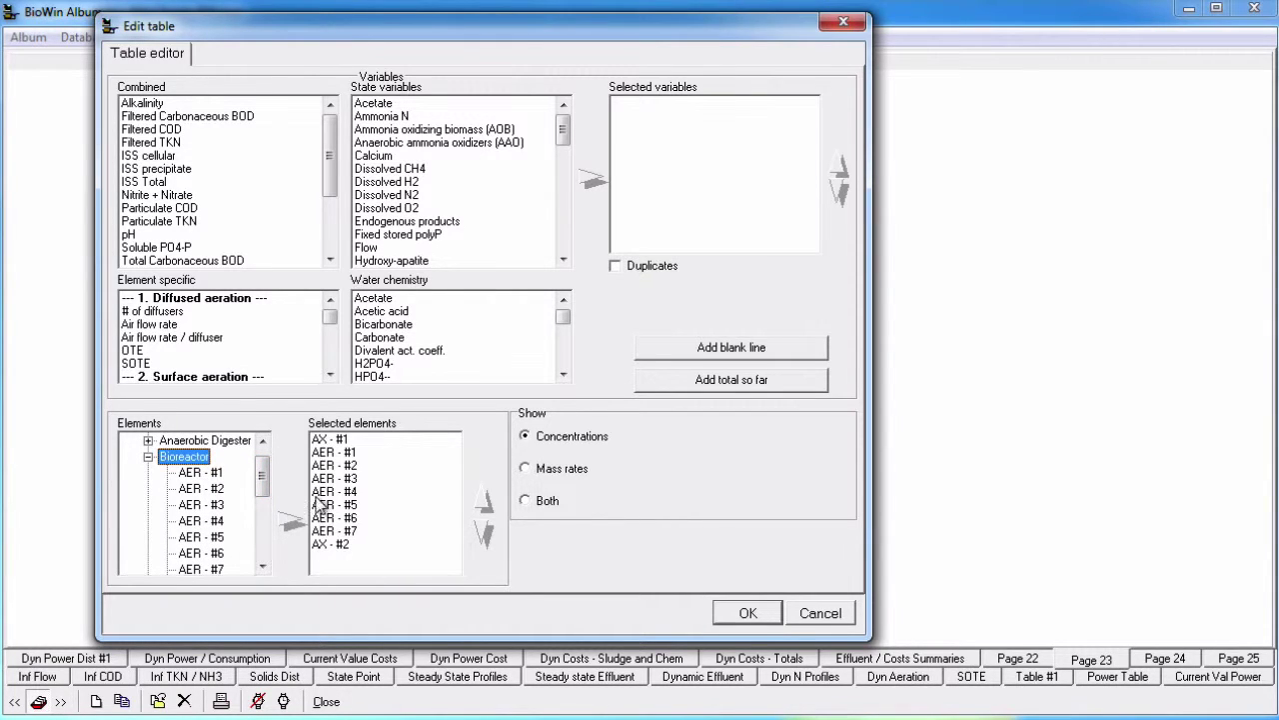
drag(352, 452, 352, 531)
key(Delete)
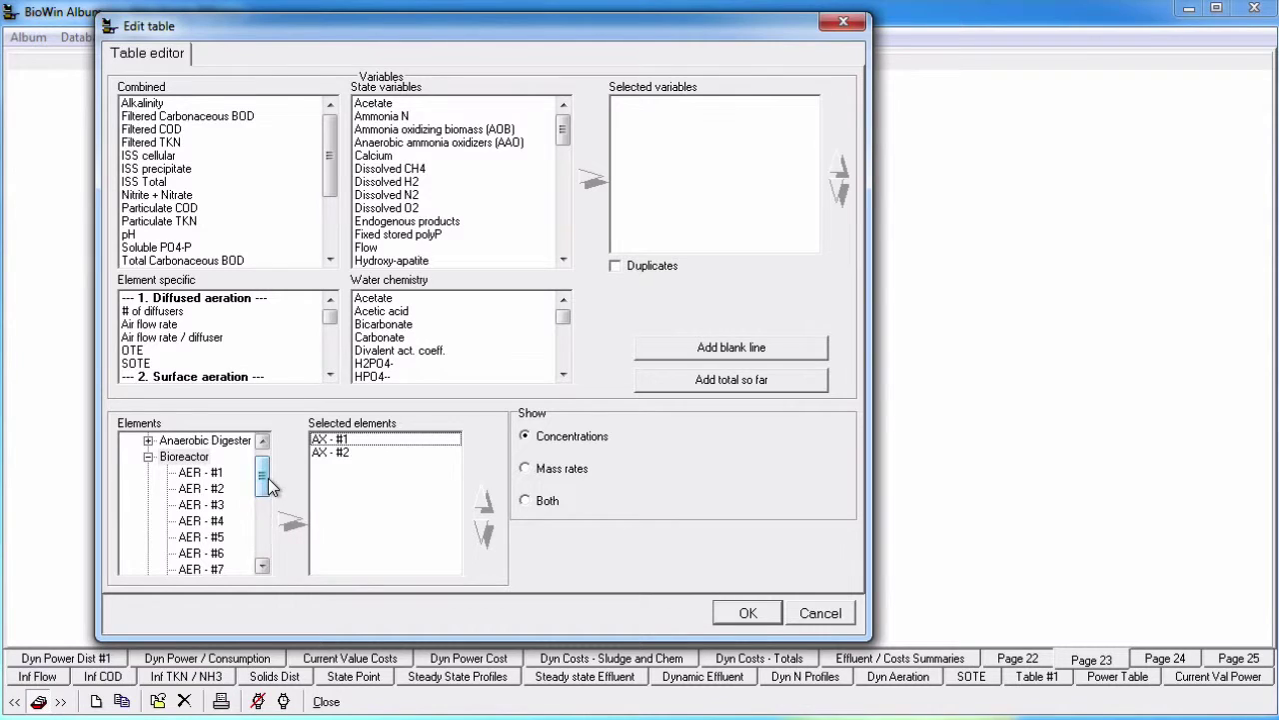
drag(264, 488, 266, 529)
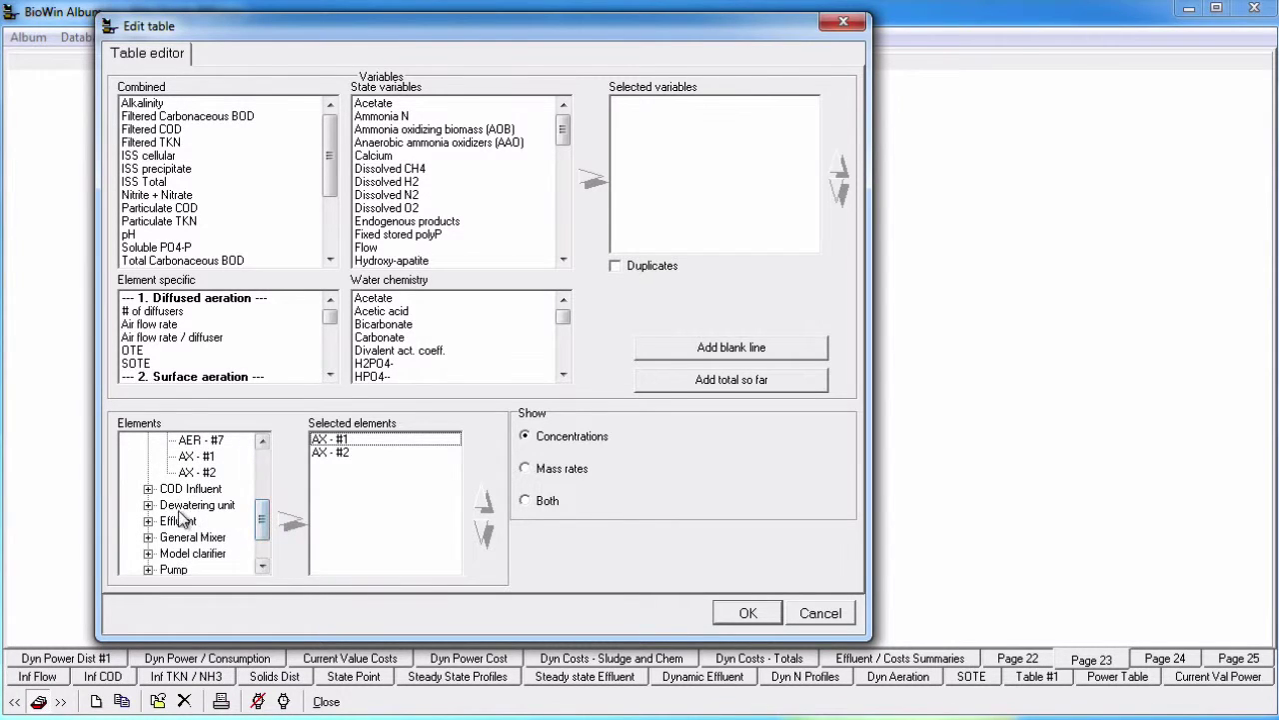
- Add the Model clarifier and Dewatering unit elements, removing 2x FST (U), CFG (U) and DAFT (U)
click(175, 553)
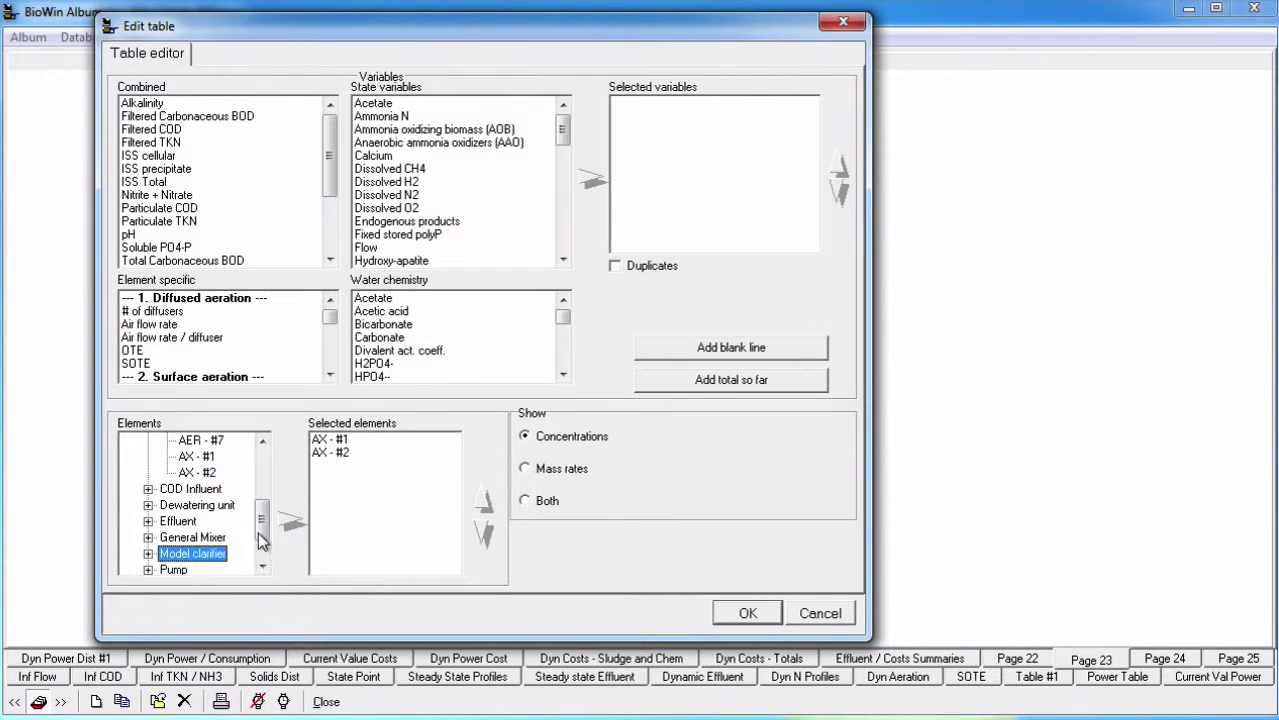
click(284, 521)
click(359, 480)
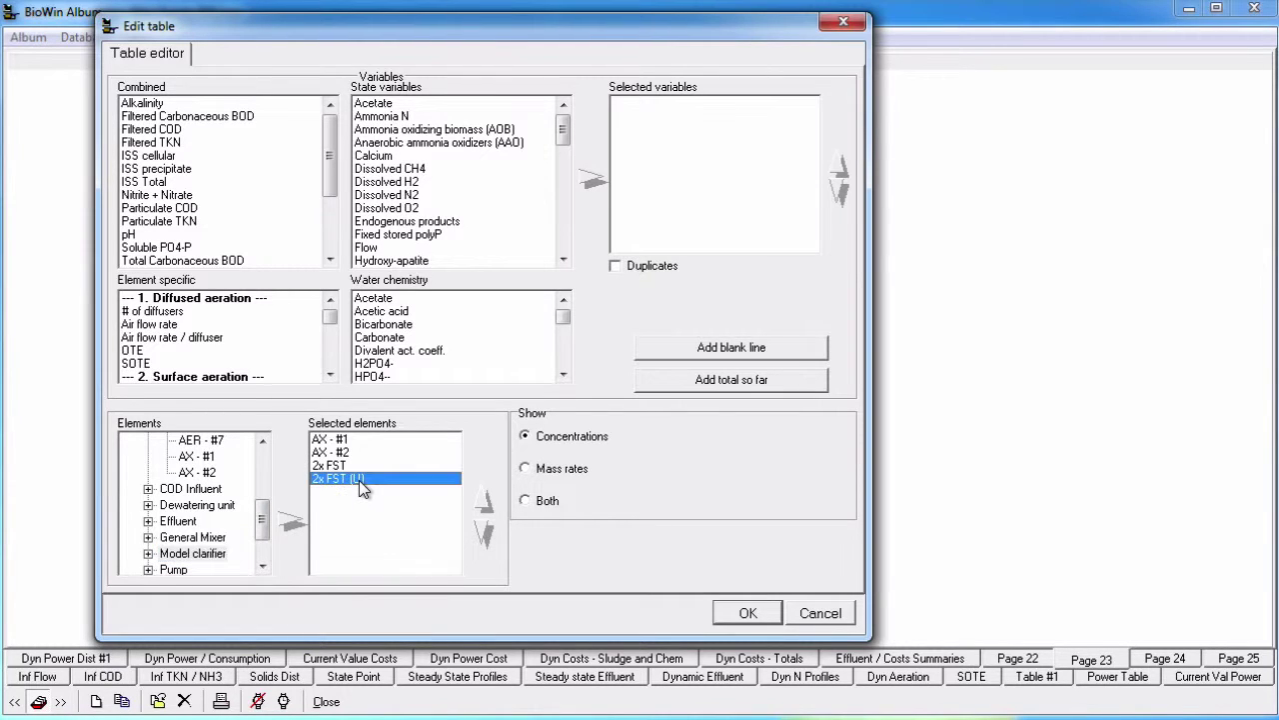
key(Delete)
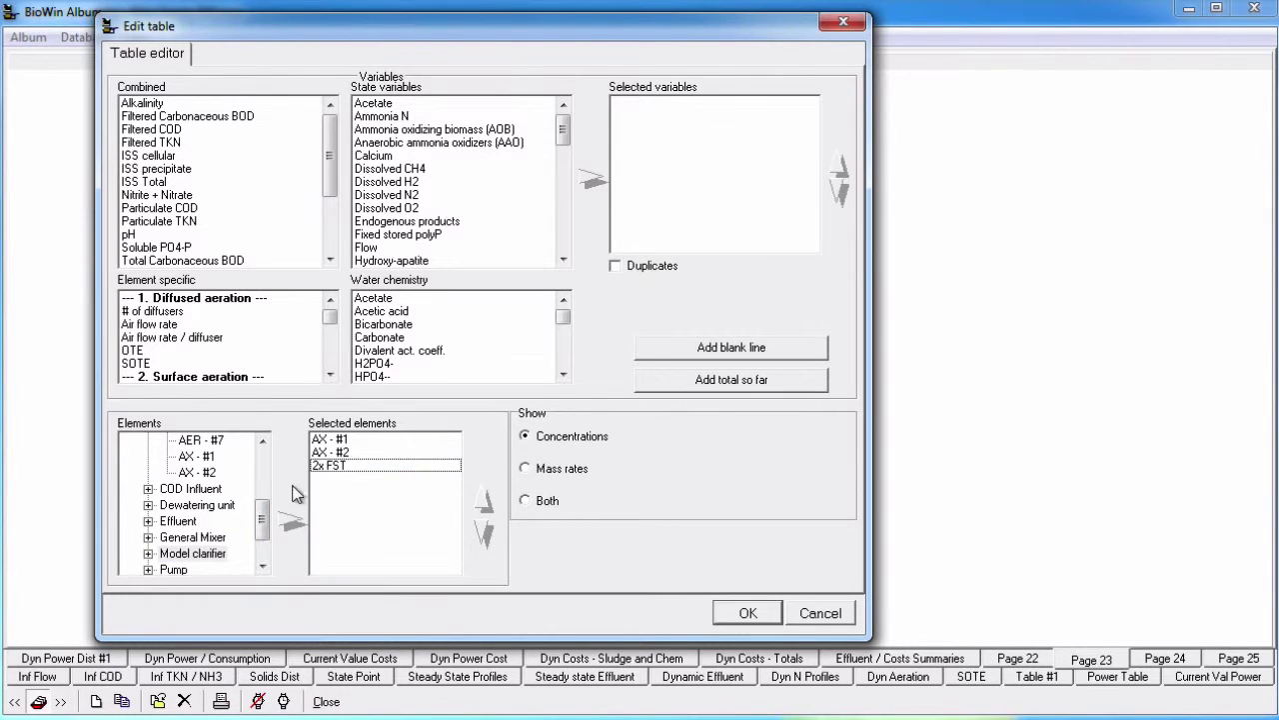
click(218, 505)
click(284, 520)
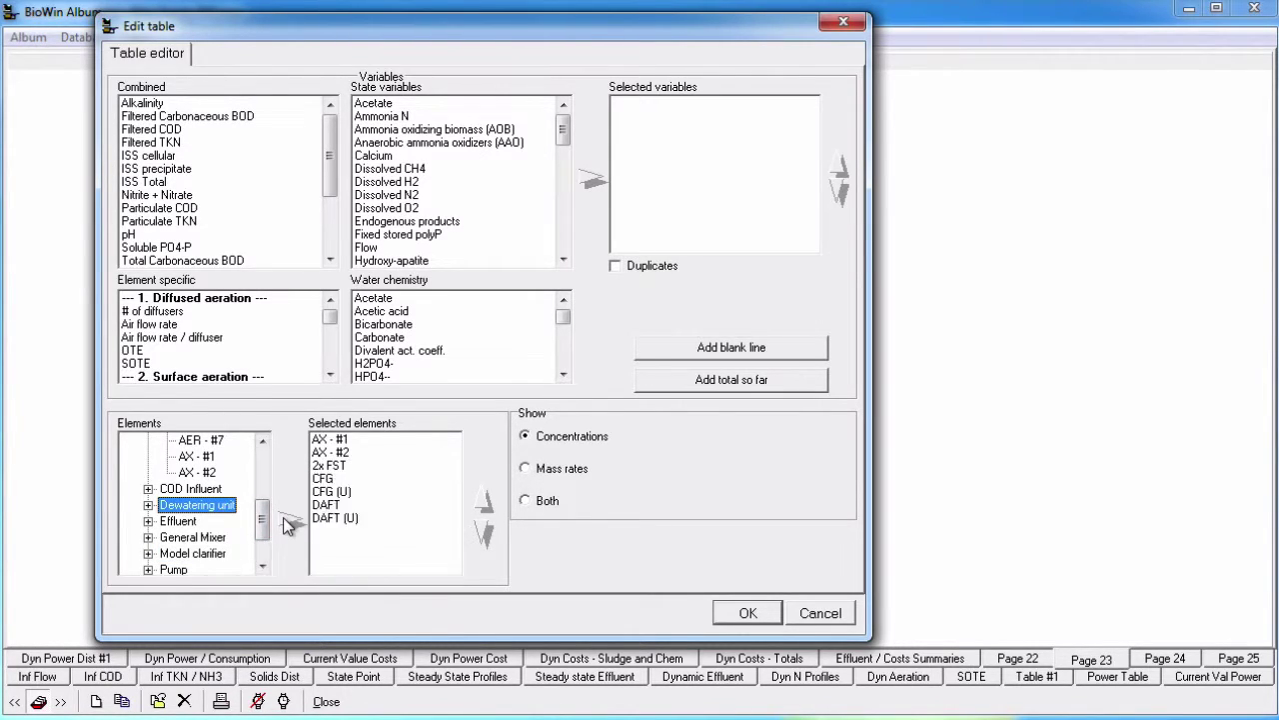
click(340, 492)
key(Delete)
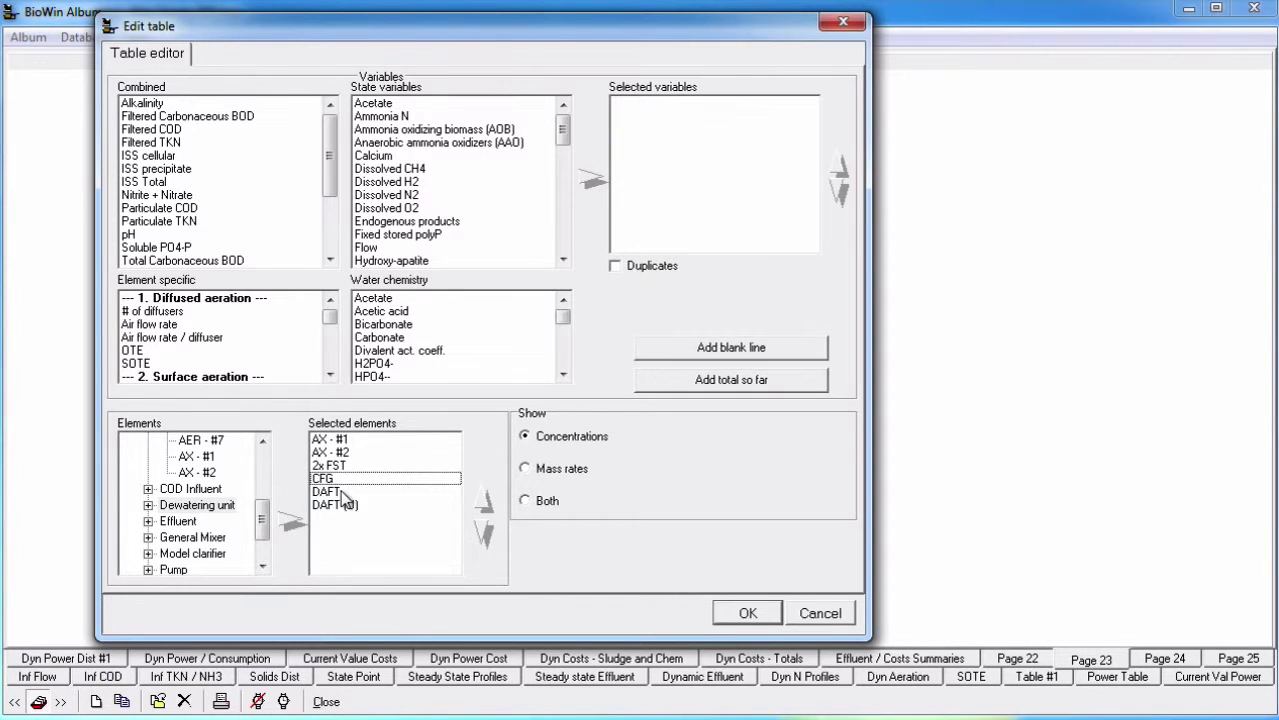
click(338, 505)
key(Delete)
- Reorder the elements so AX - #1 and AX - #2 sit on top, followed by 2x FST, CFG, DAFT
click(336, 503)
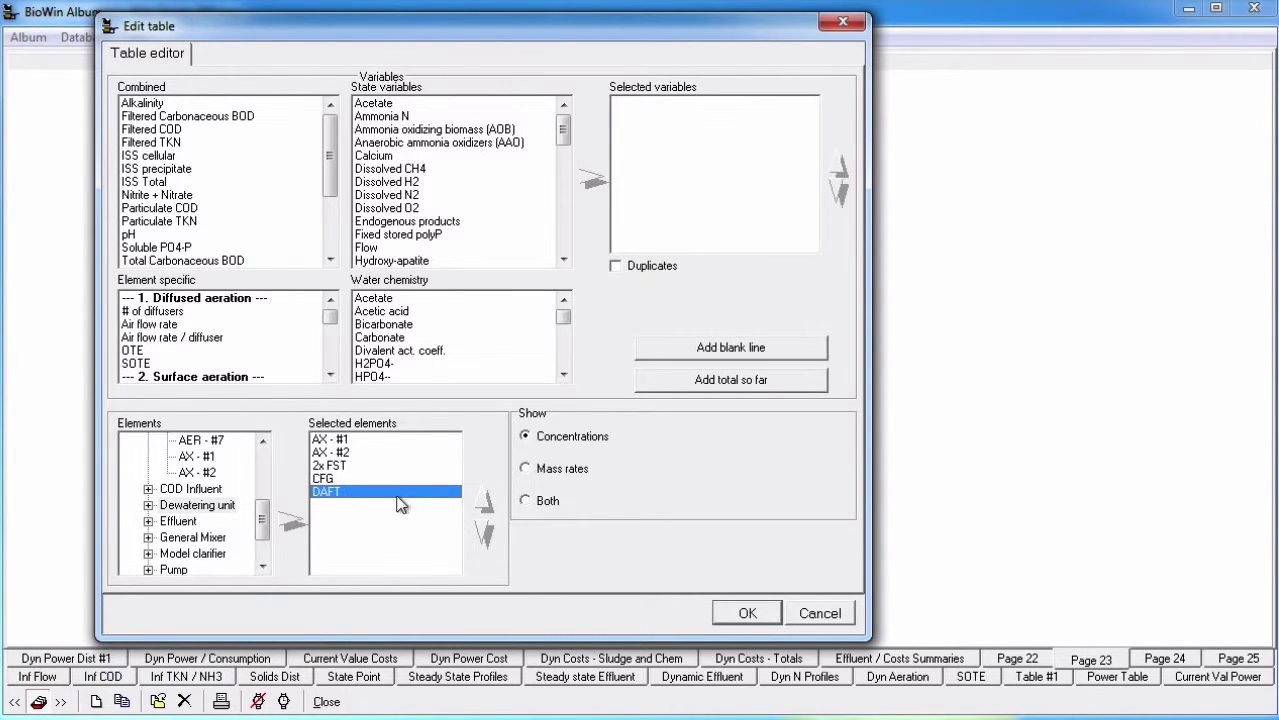
click(486, 501)
click(484, 530)
click(355, 441)
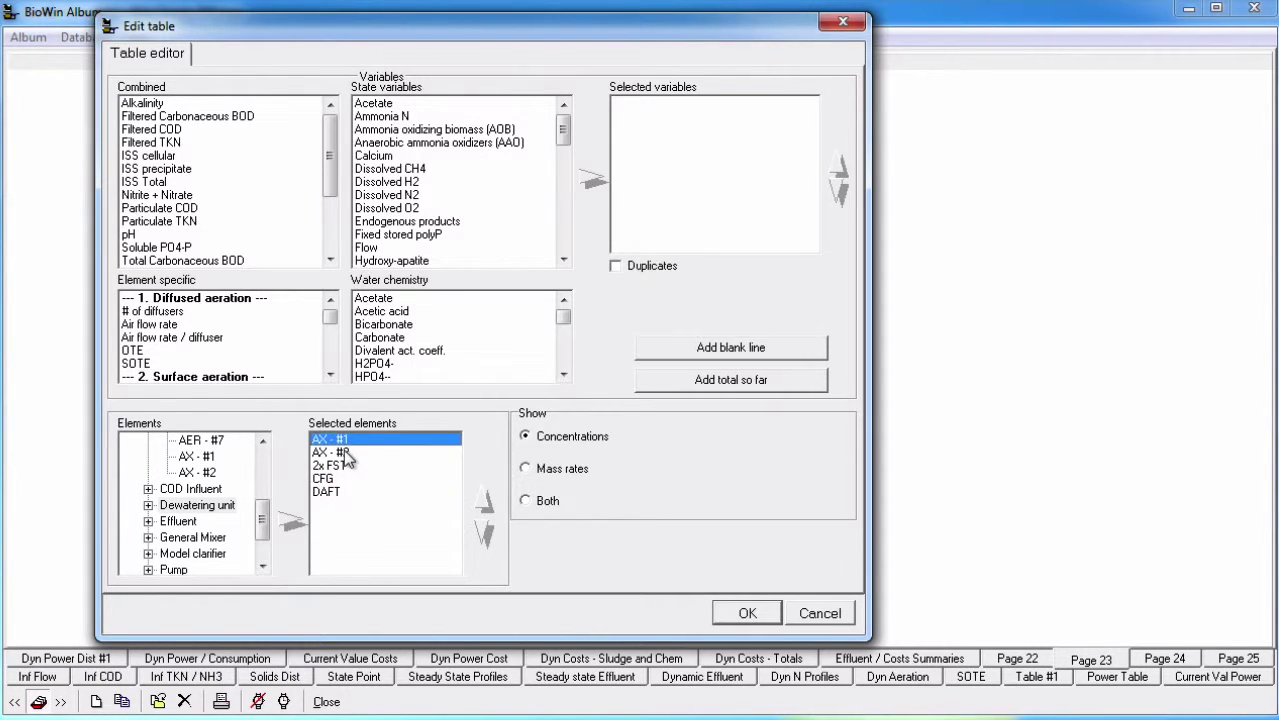
shift+click(344, 450)
click(484, 530)
click(483, 531)
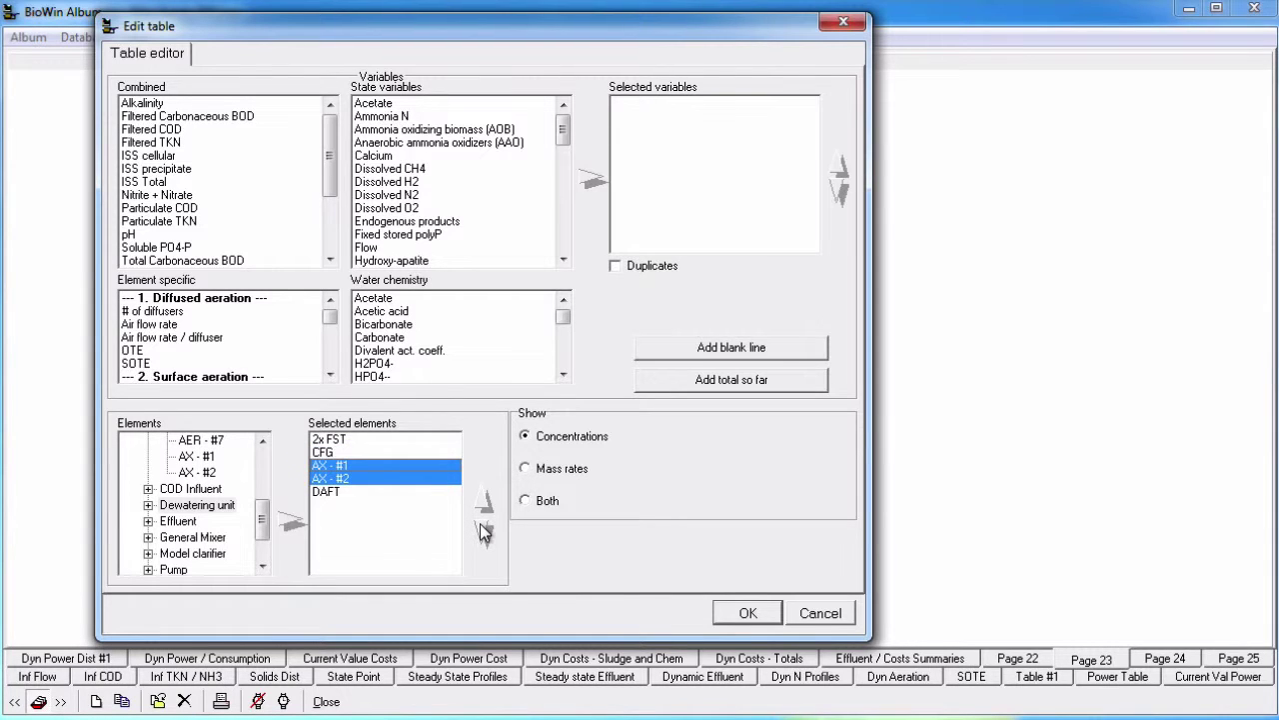
click(483, 505)
click(483, 505)
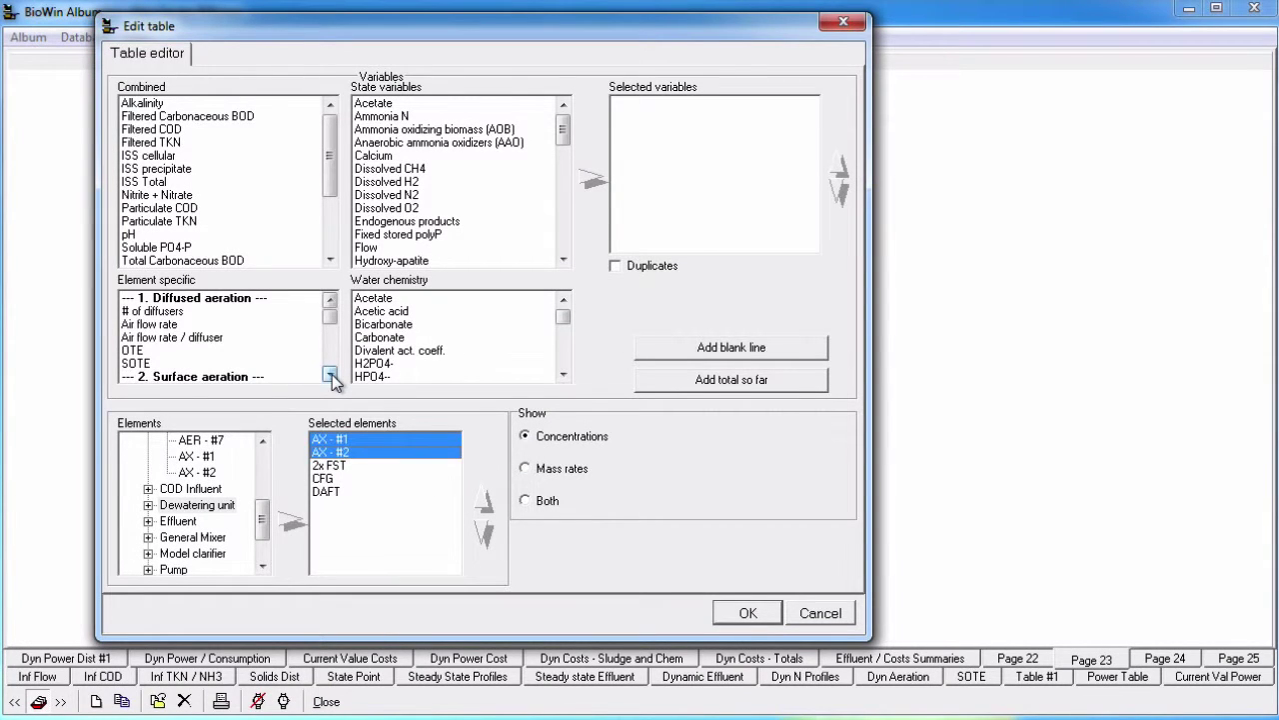
- Scroll the Element specific variables down to the 9. Power/Costs group
click(241, 298)
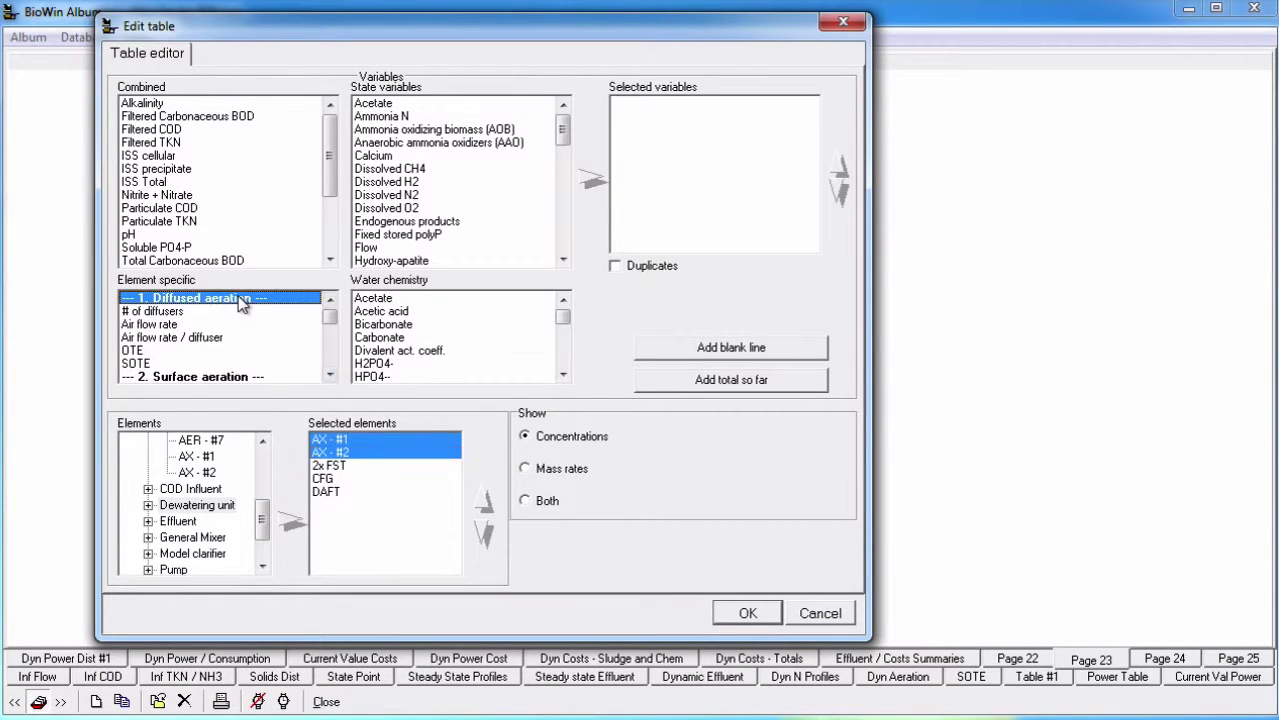
key(End)
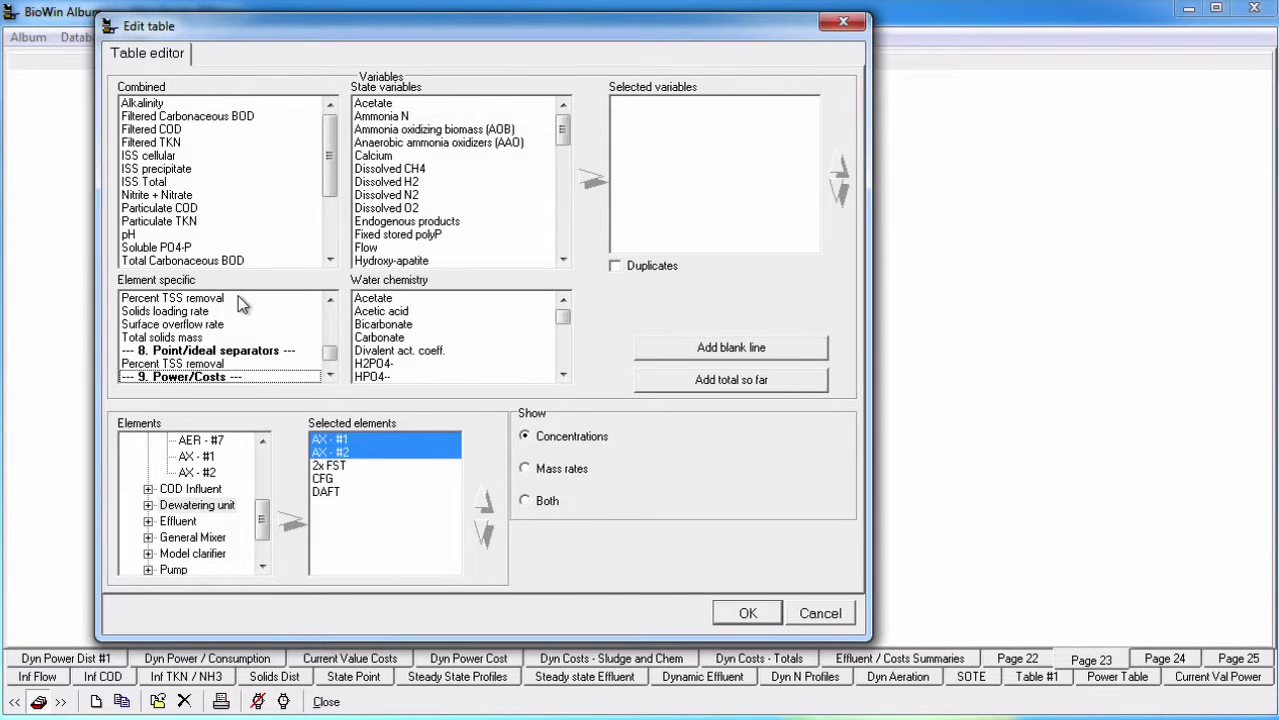
click(330, 373)
click(330, 373)
click(330, 374)
click(330, 374)
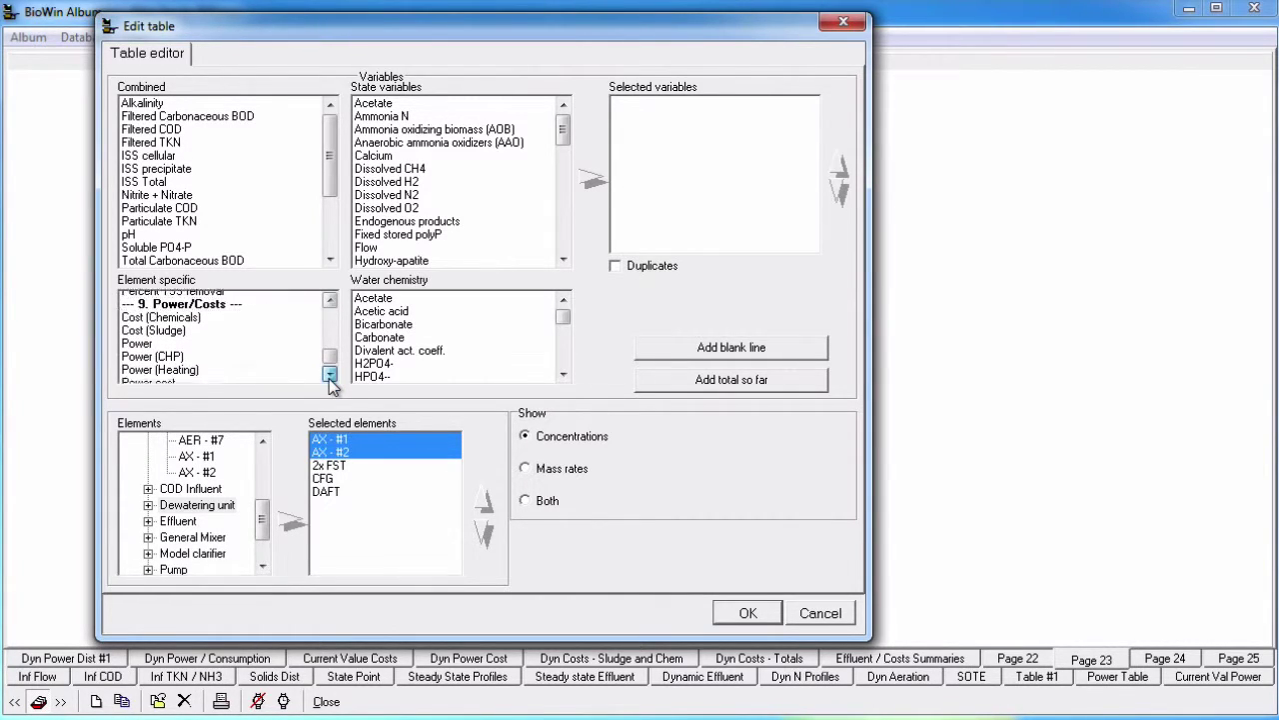
click(330, 373)
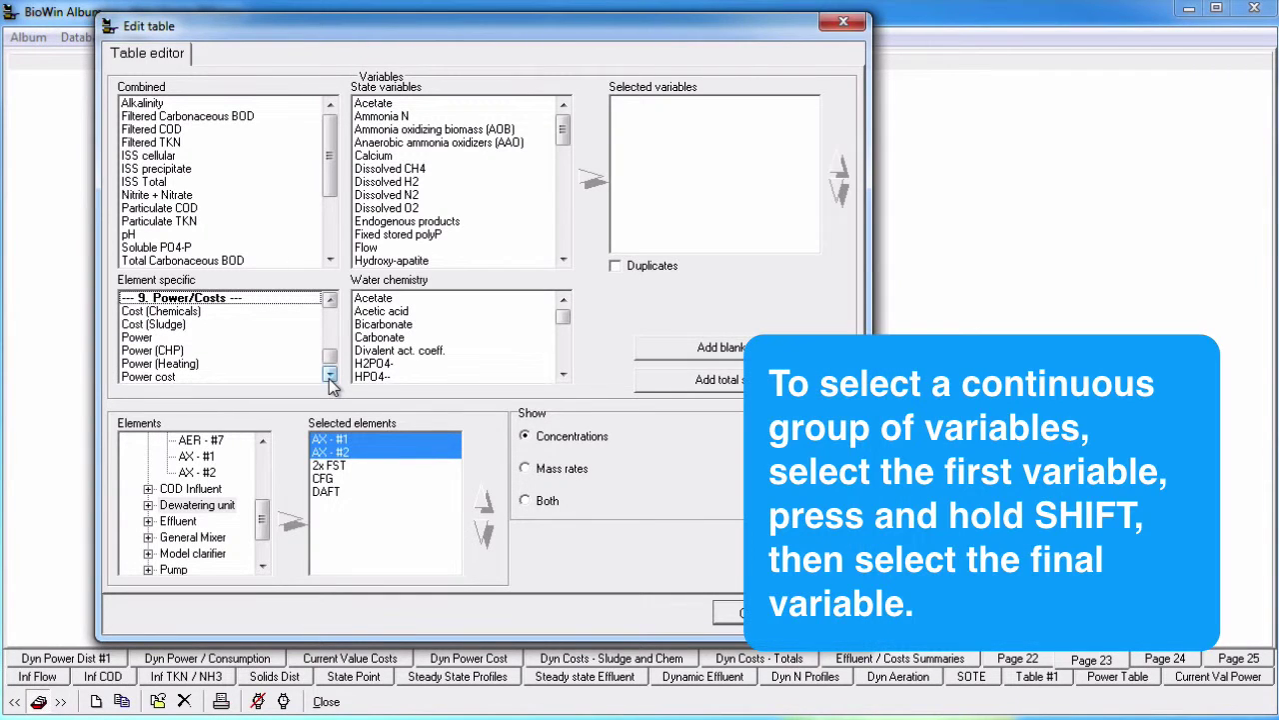
- Select only Power cost and add it to the table's Selected variables
click(208, 316)
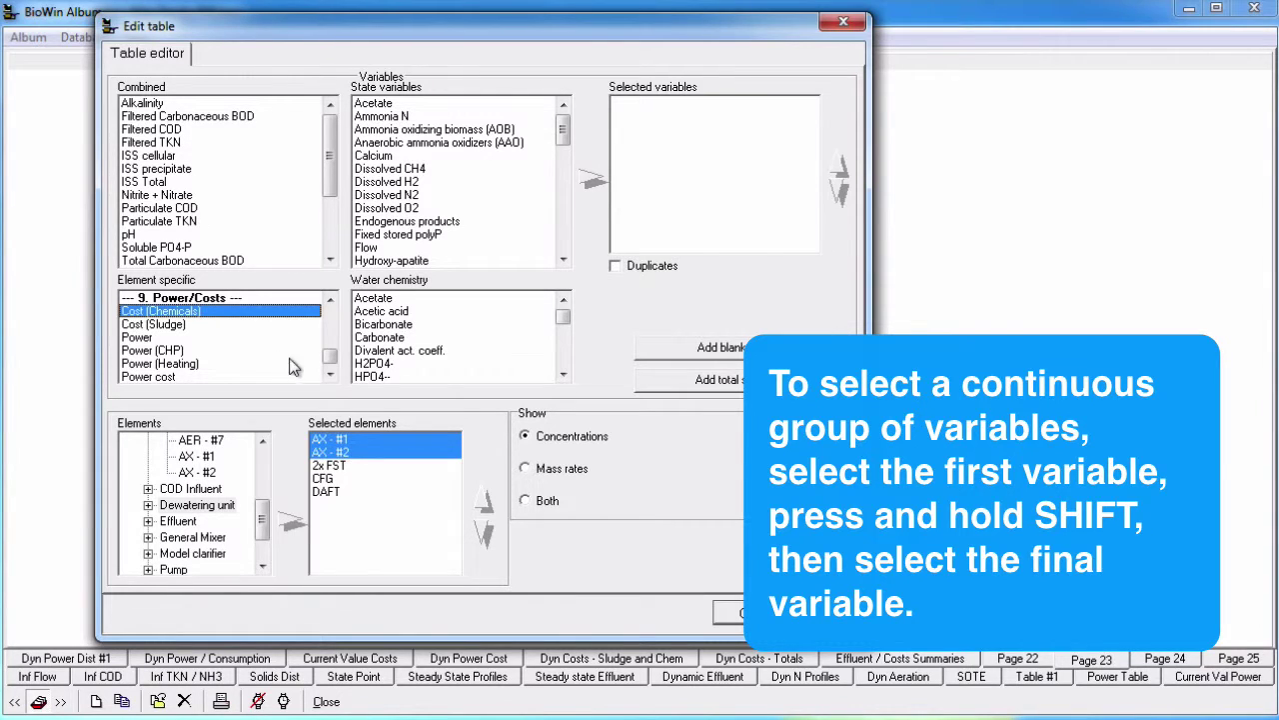
click(331, 377)
click(331, 377)
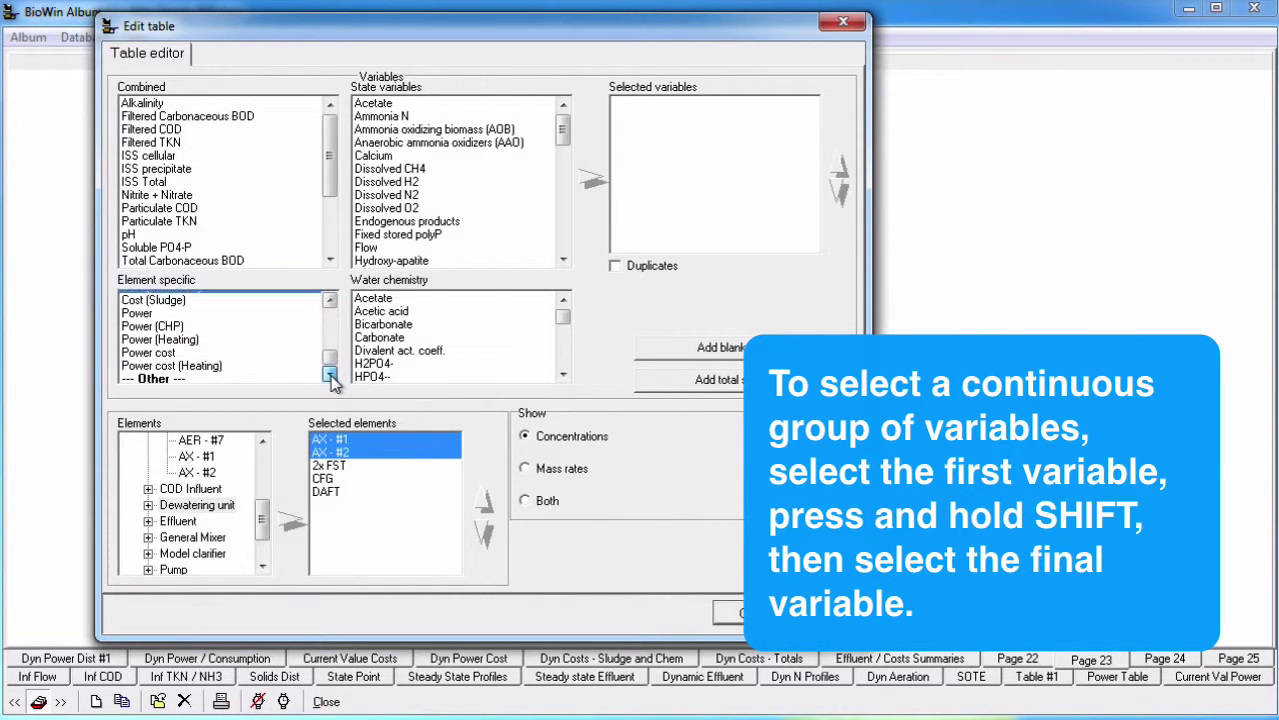
shift+click(212, 366)
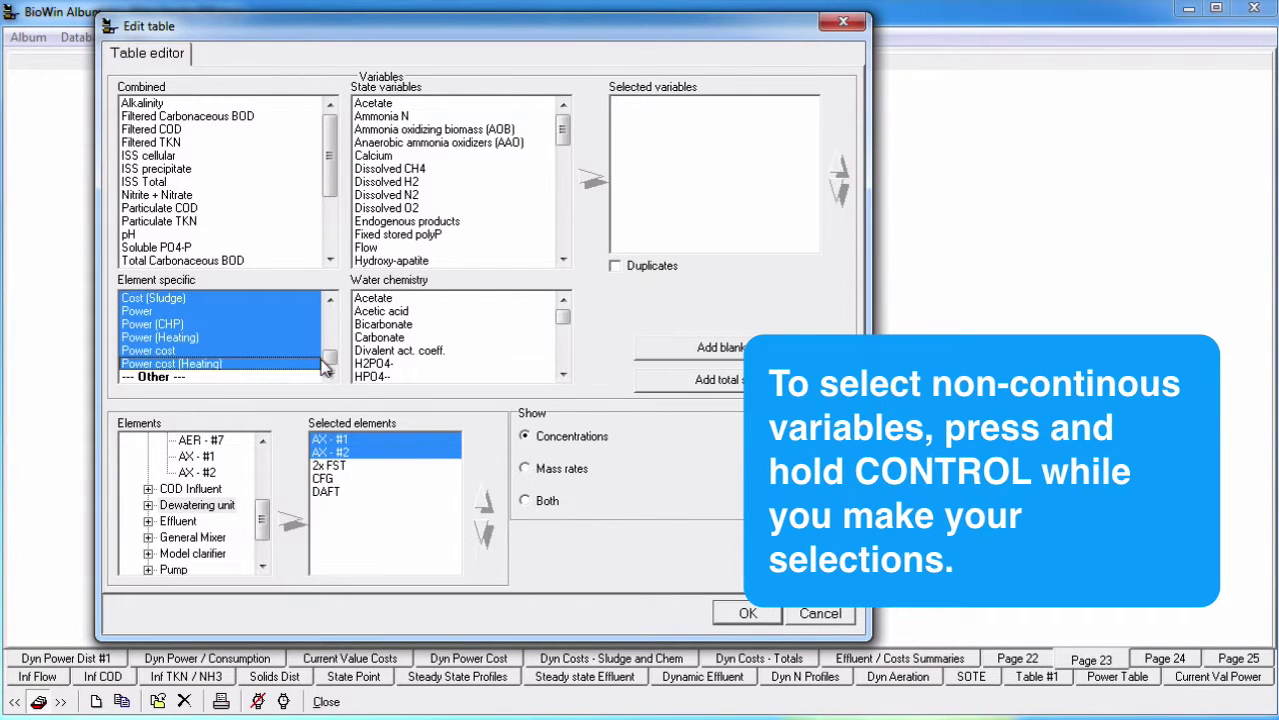
click(184, 351)
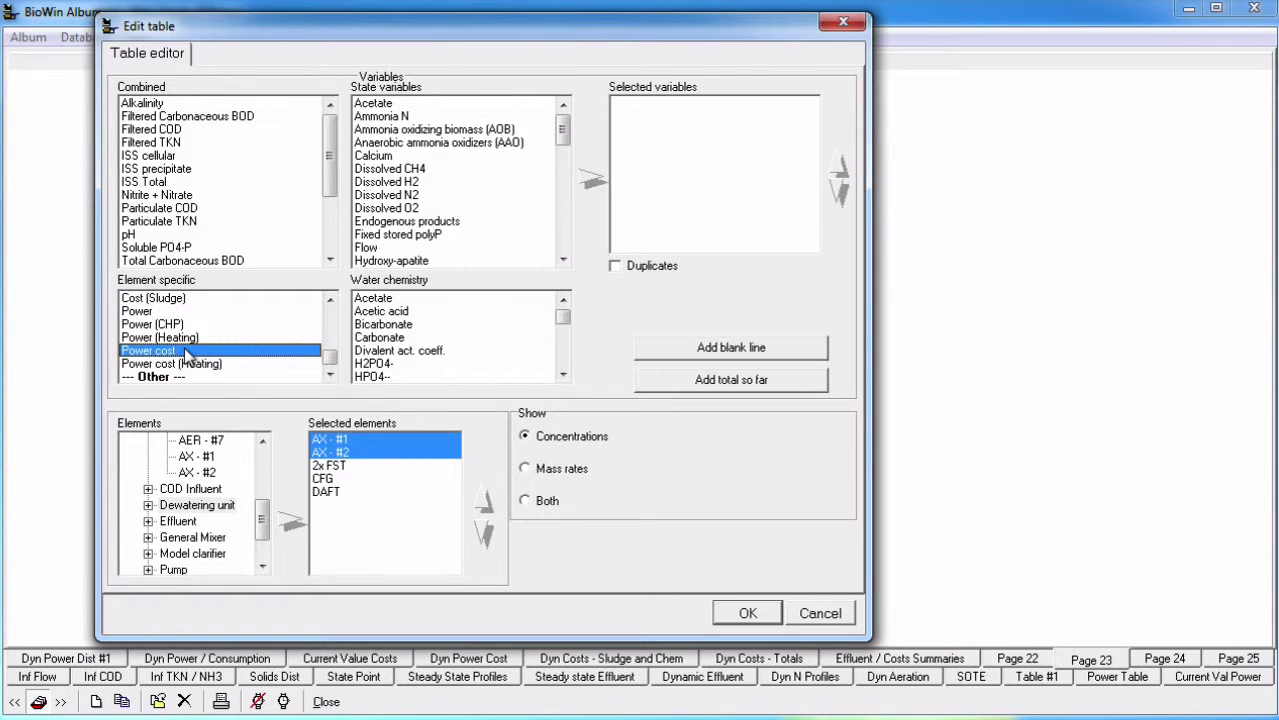
ctrl+click(184, 301)
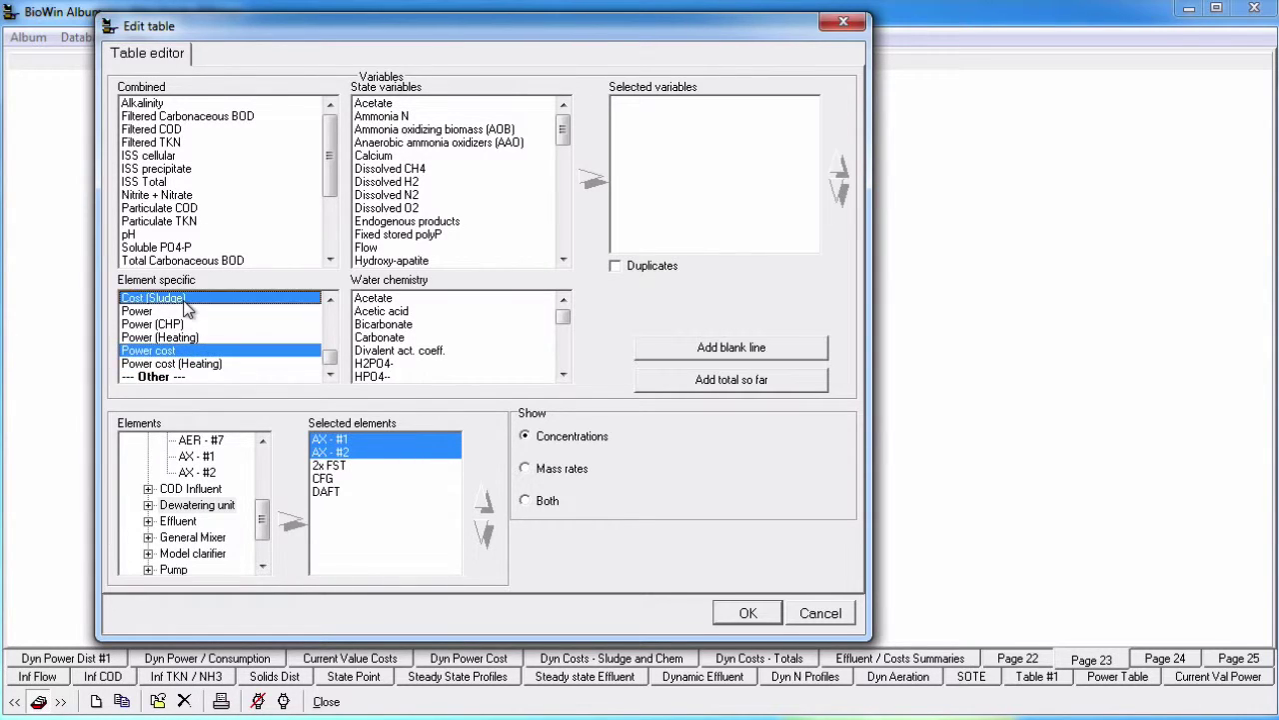
click(223, 355)
click(588, 180)
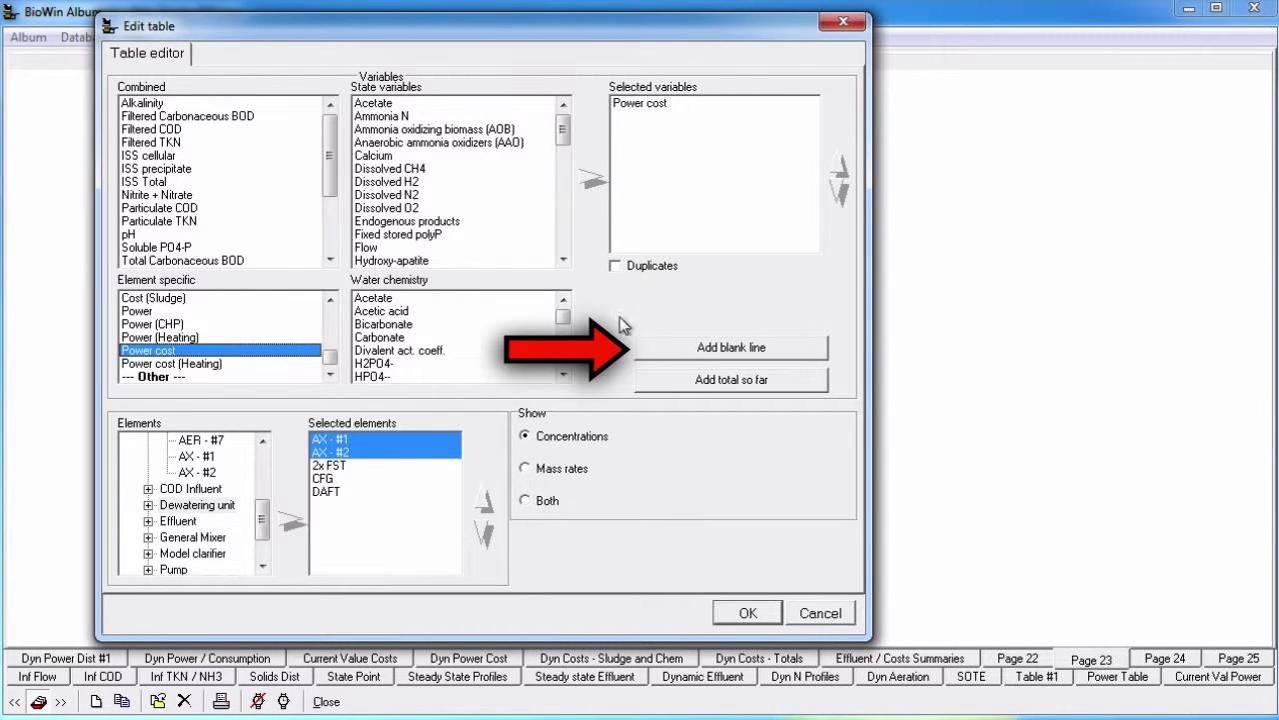
- Insert a blank separator line above CFG and append a Total row after DAFT
click(662, 351)
click(336, 505)
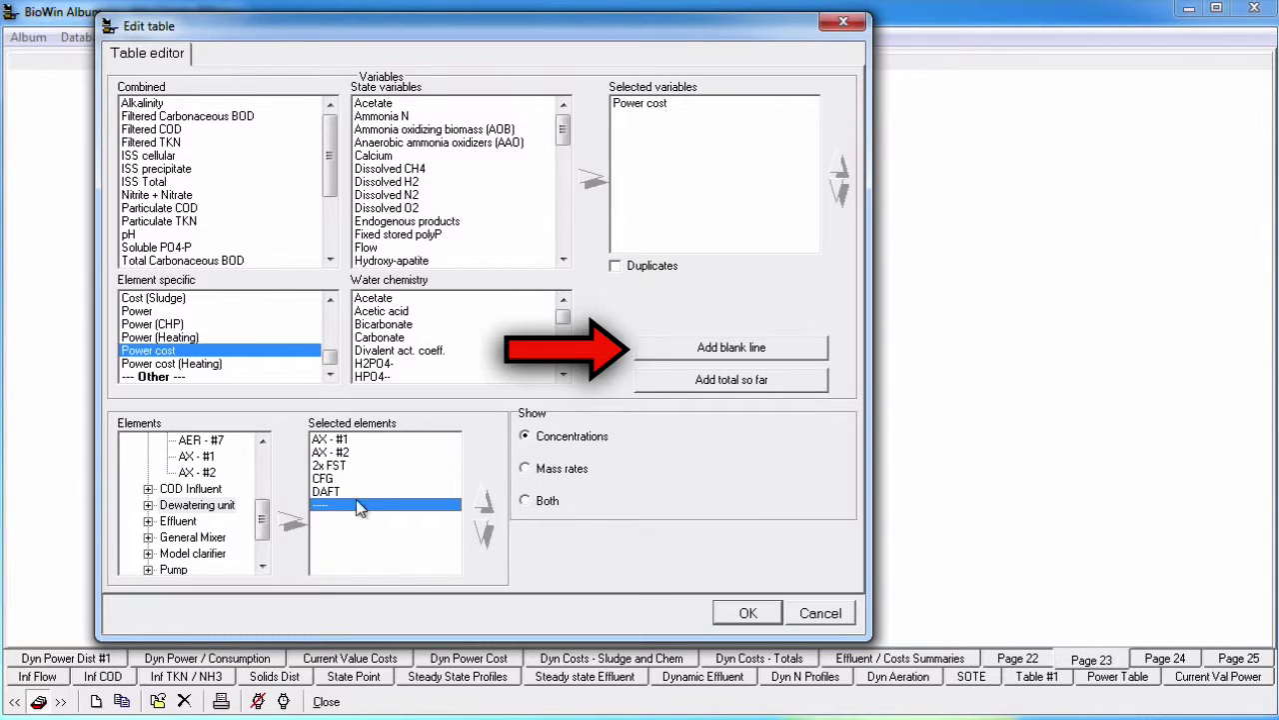
click(484, 504)
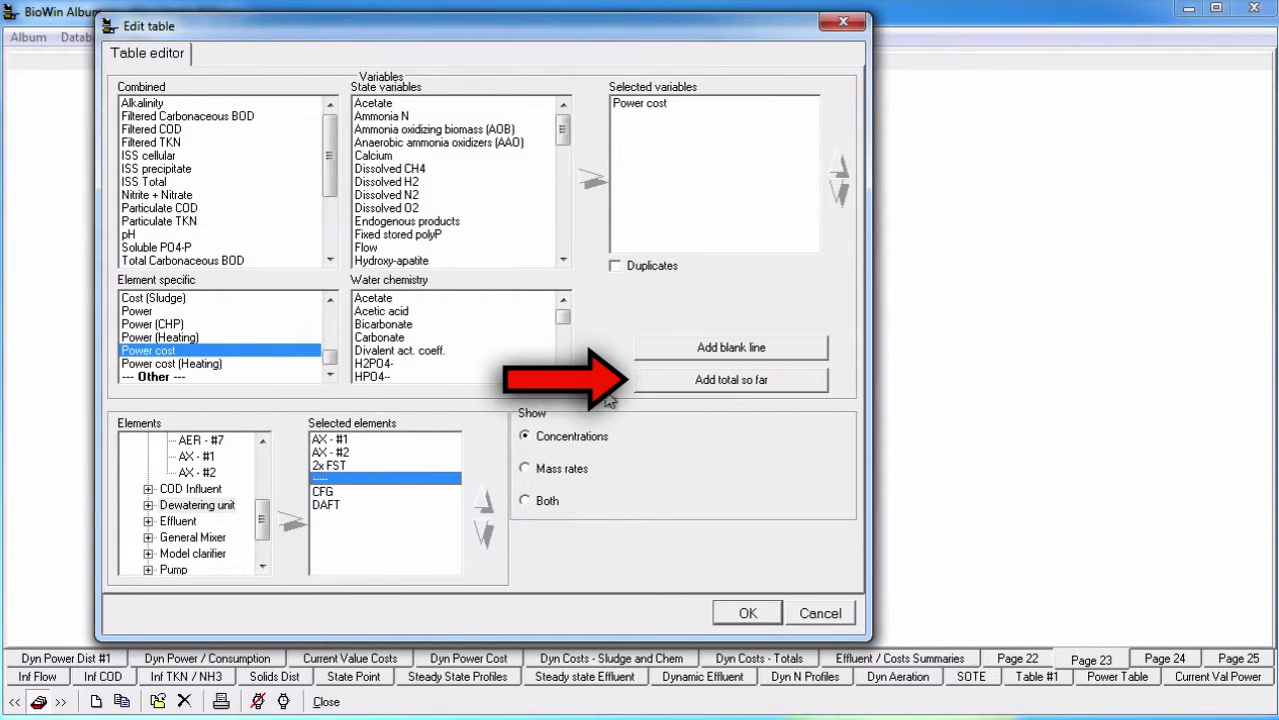
click(650, 387)
click(370, 520)
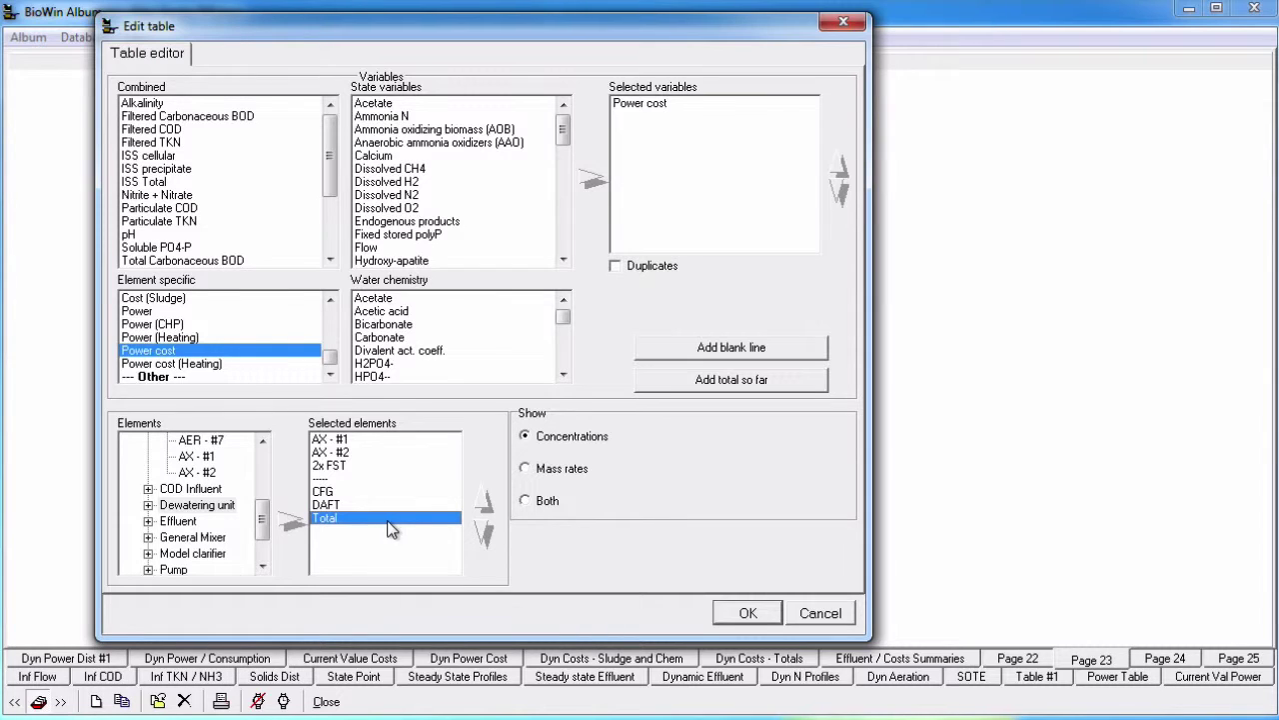
- Confirm the Page 23 Power cost table settings with OK
click(750, 614)
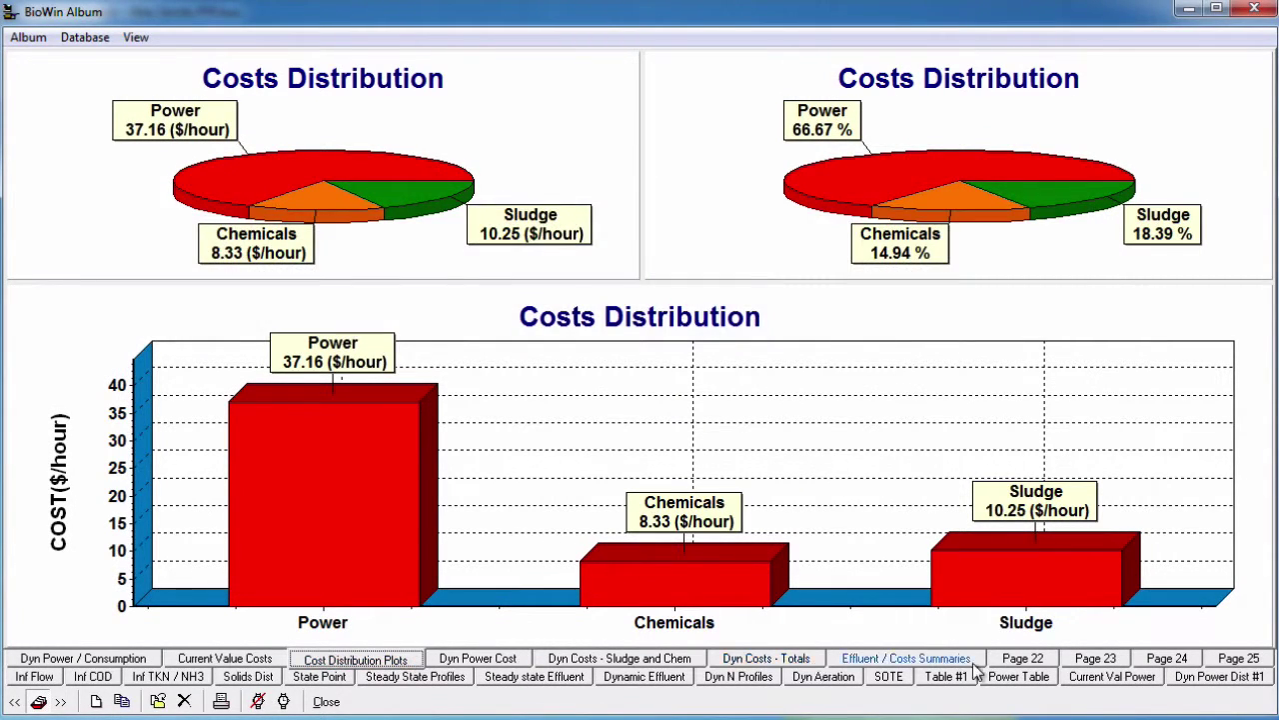
- Add a Current cost distribution pie chart (name and value) to Page 24
click(1154, 660)
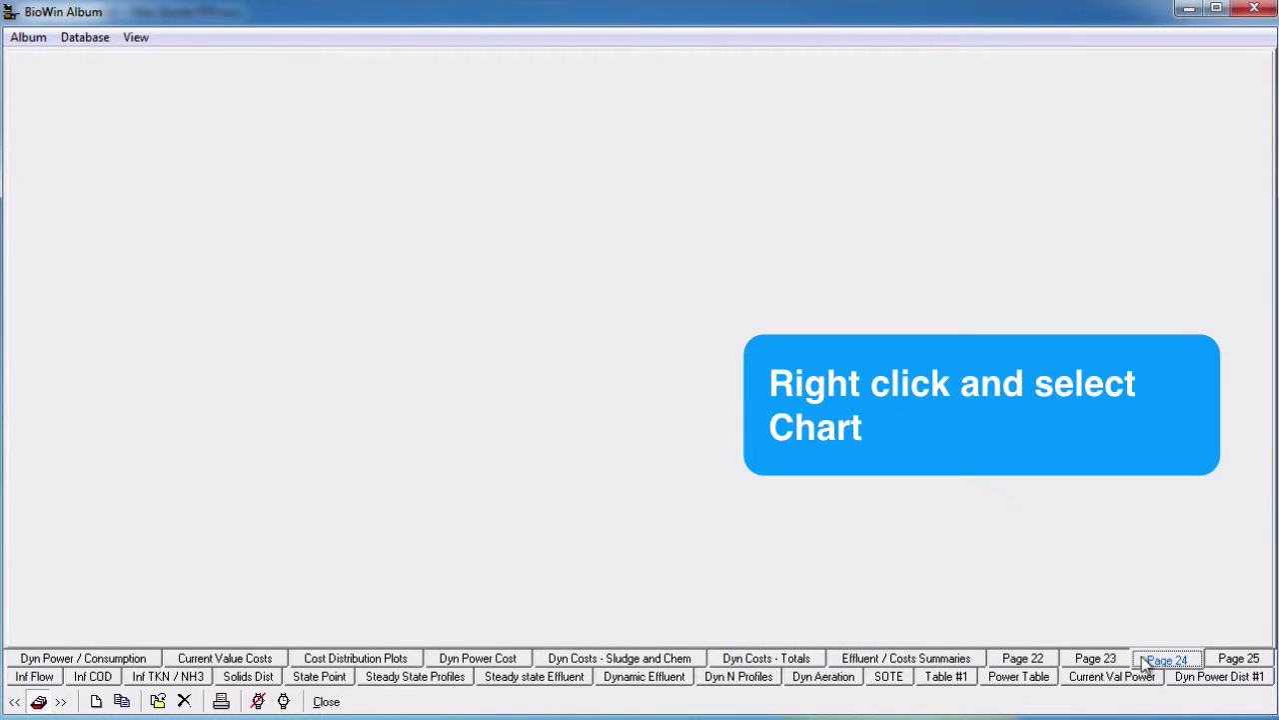
right_click(590, 480)
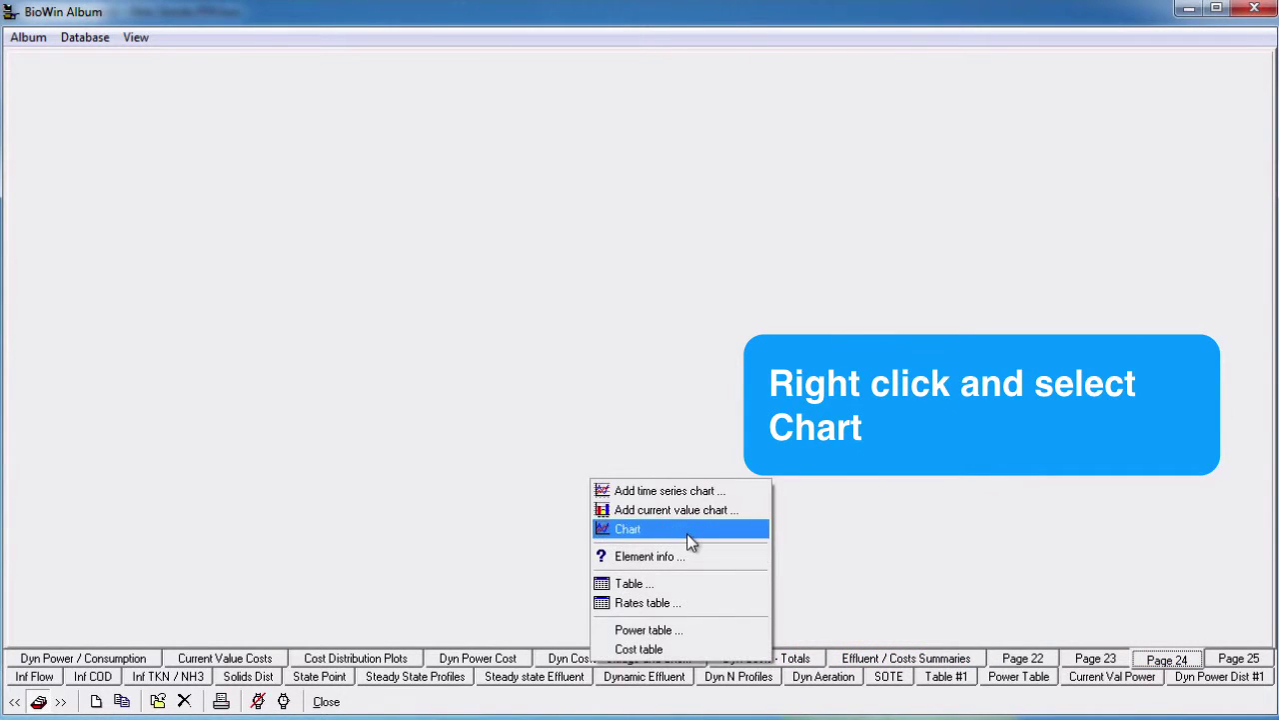
click(687, 533)
click(656, 72)
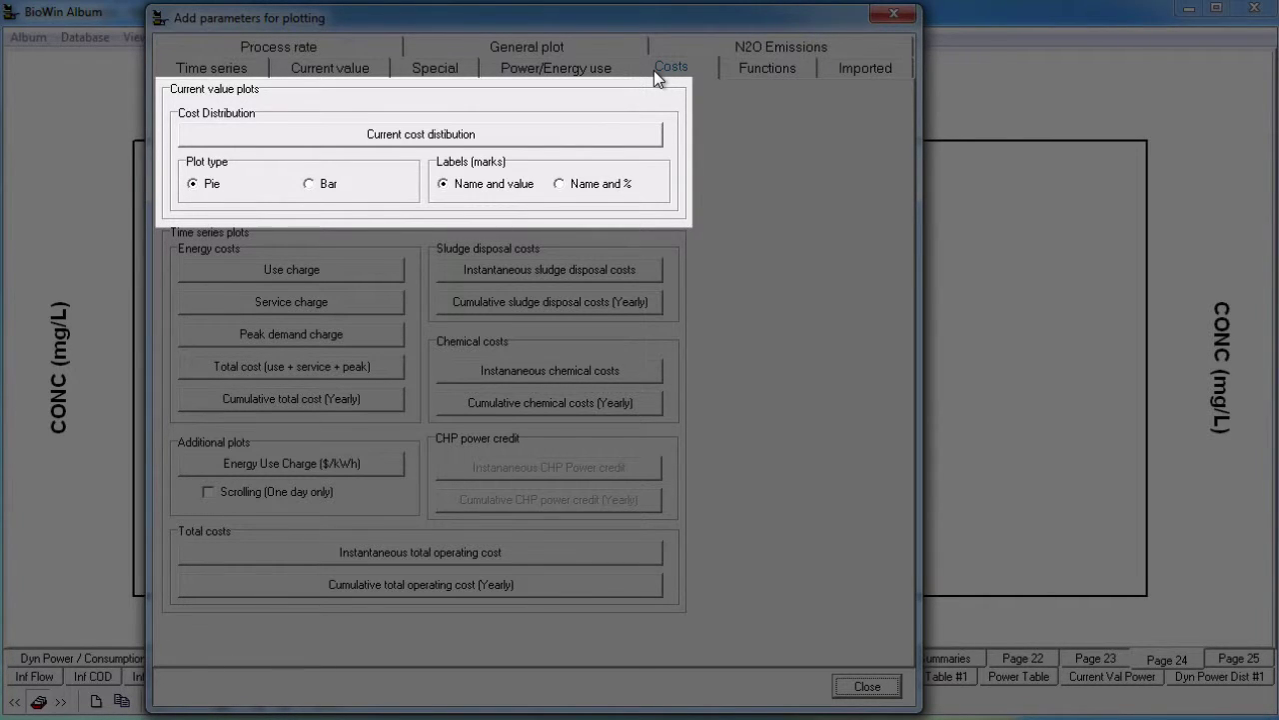
click(620, 136)
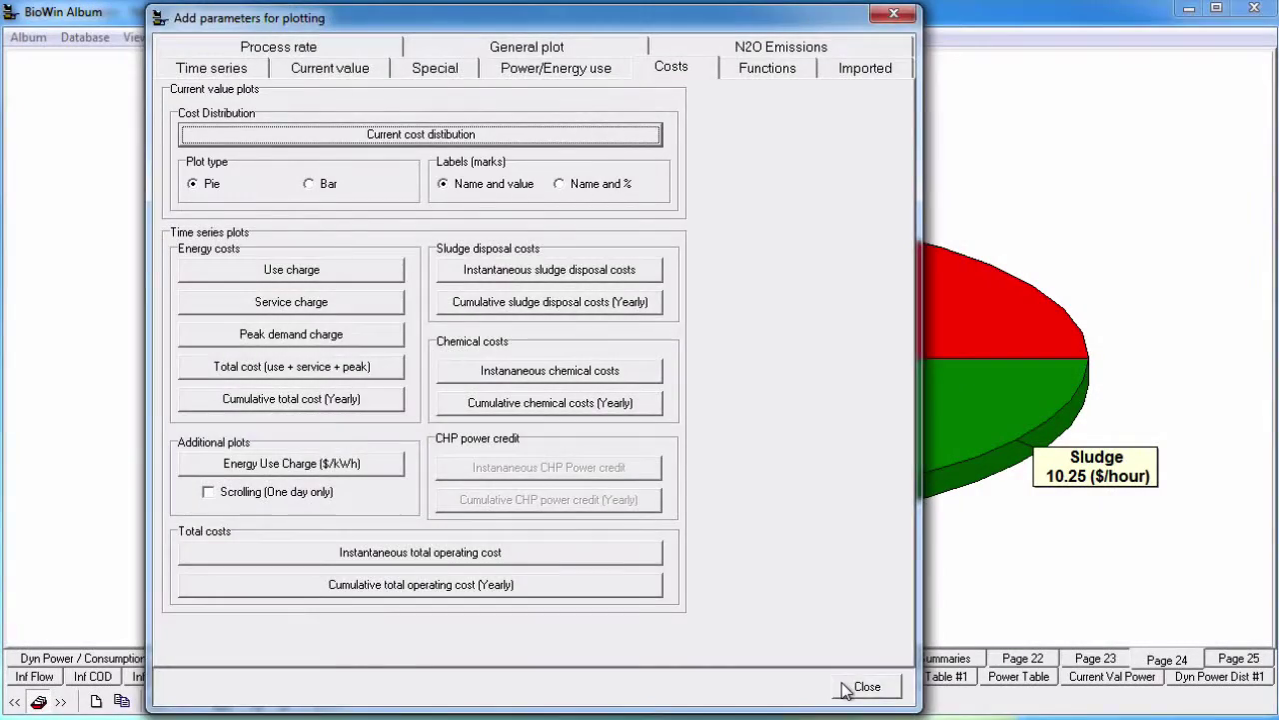
click(850, 685)
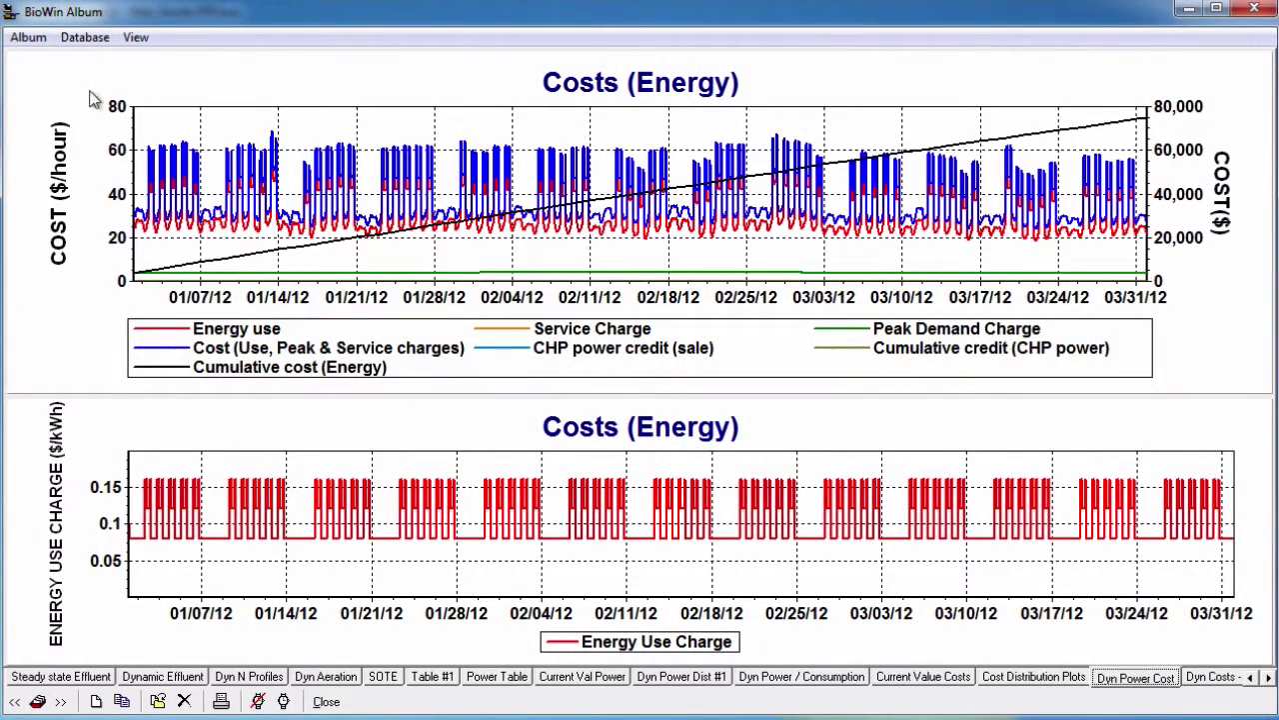
- Create a new album Page 27 with the two stacked panels layout
click(28, 37)
click(43, 63)
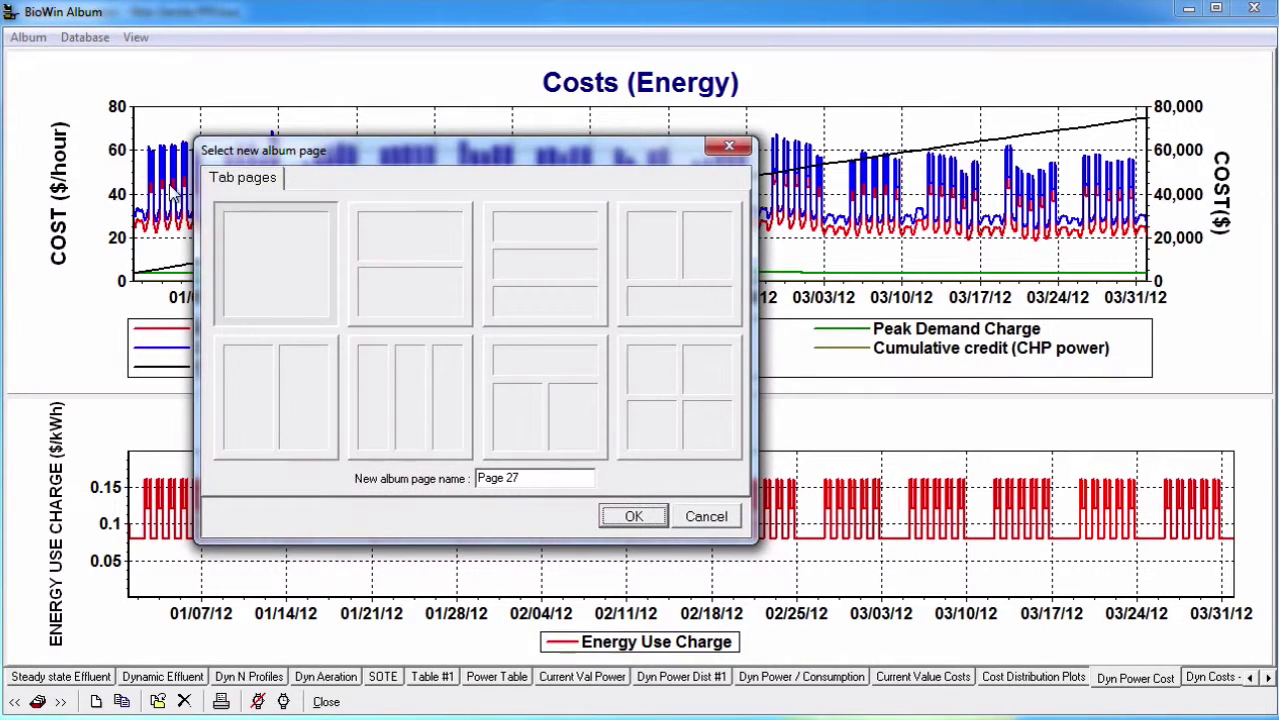
click(408, 276)
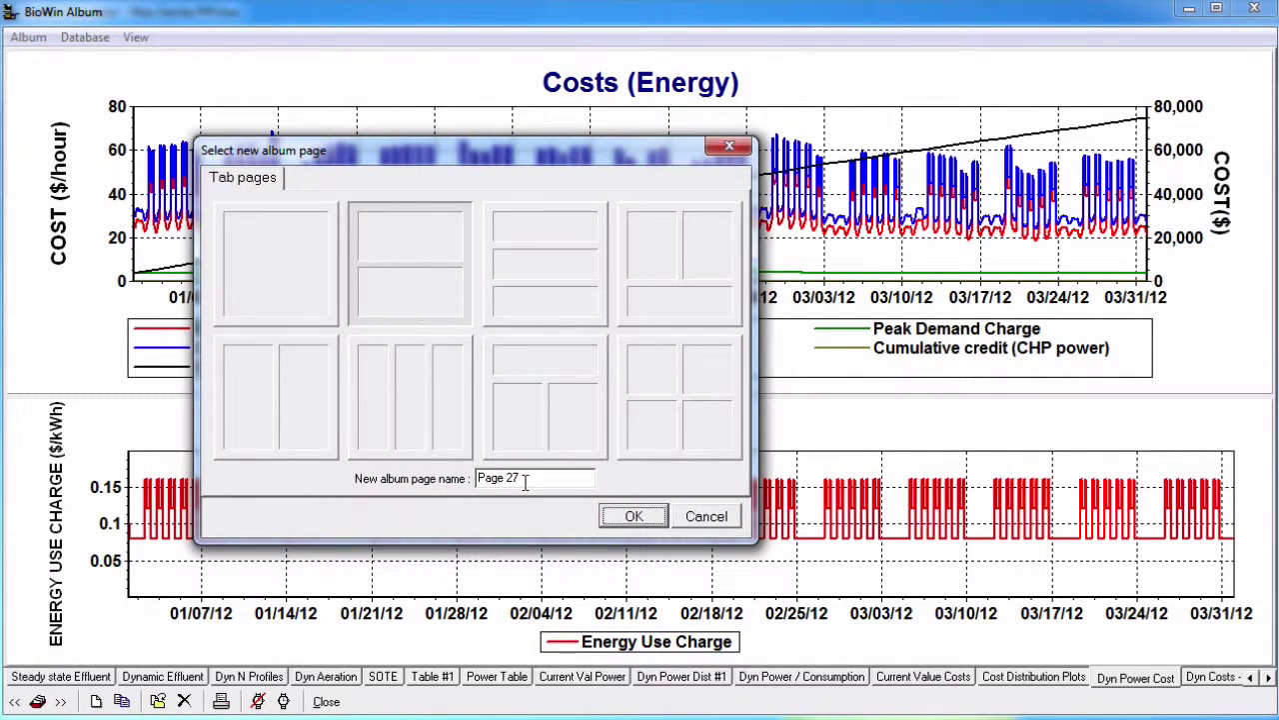
click(610, 517)
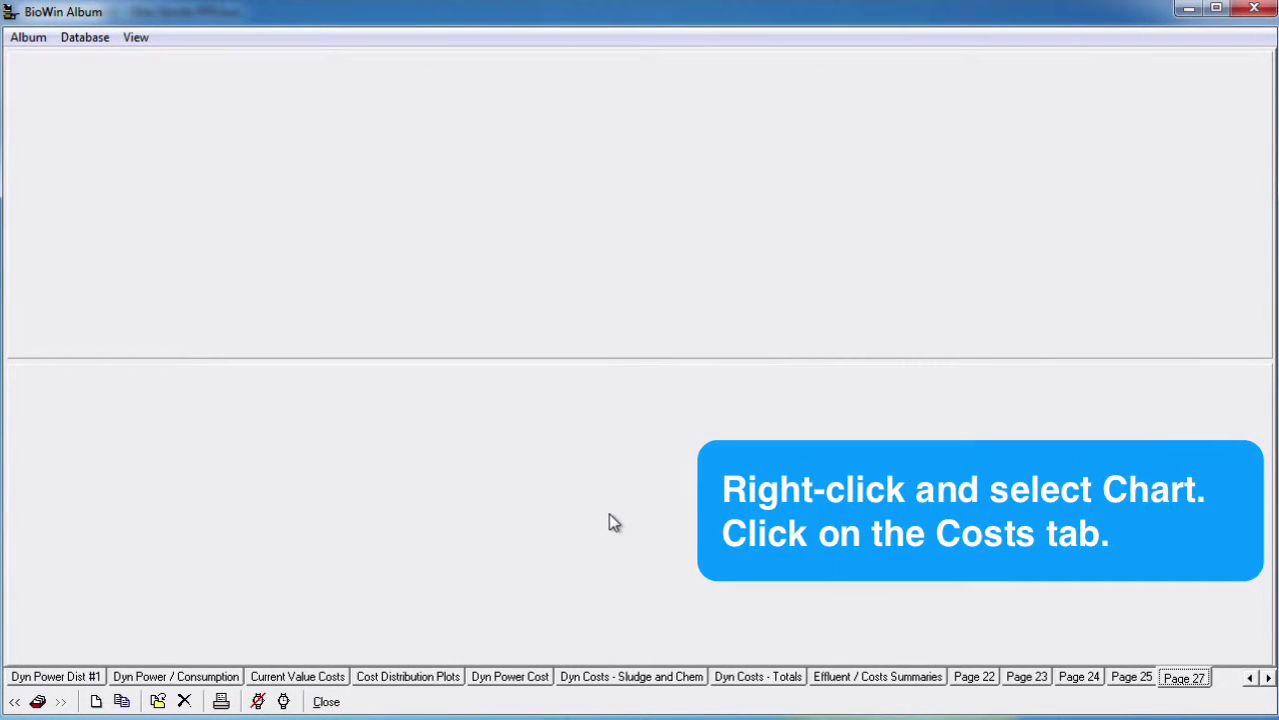
- Chart energy use, service, peak demand, total and cumulative yearly energy costs in the upper panel
right_click(455, 184)
click(491, 230)
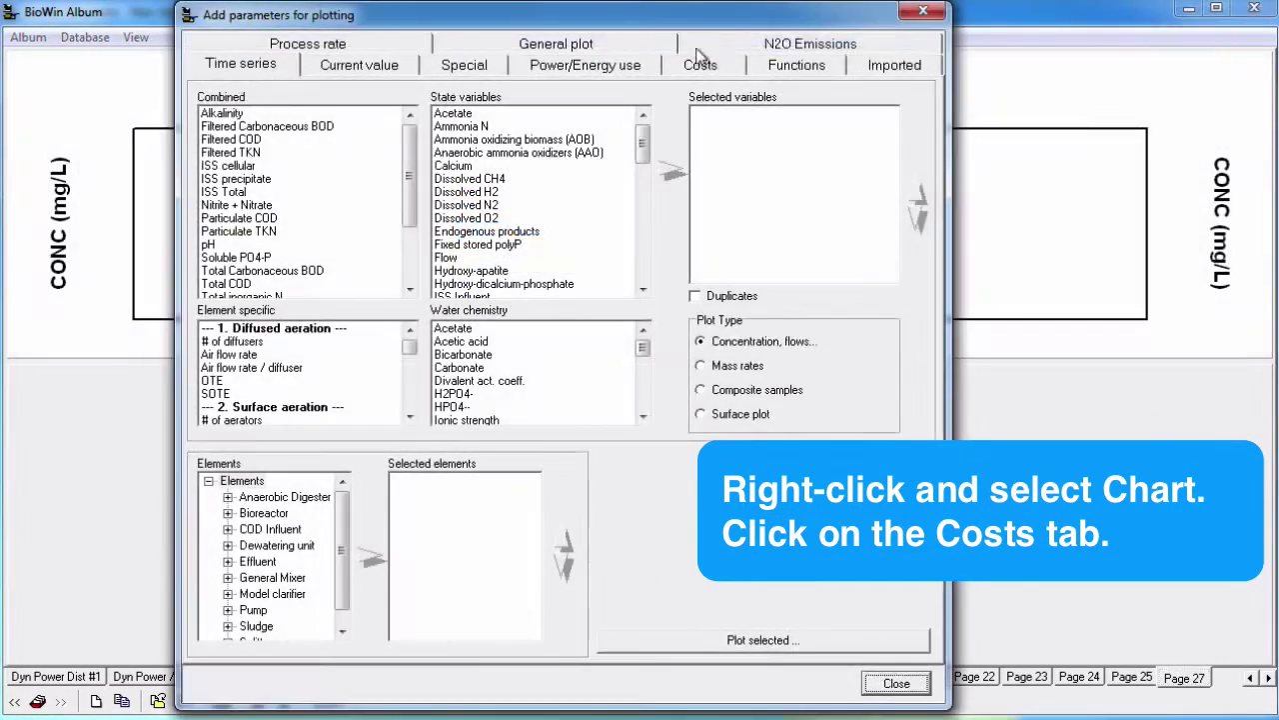
click(725, 63)
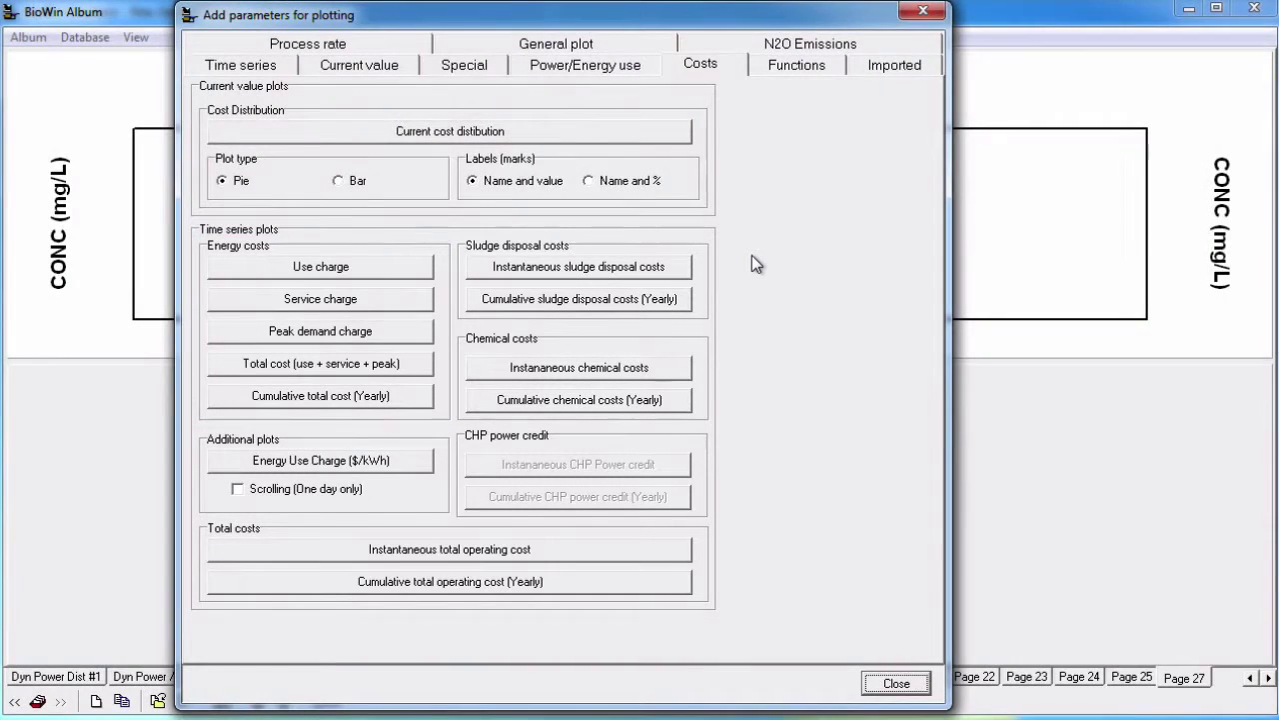
click(418, 272)
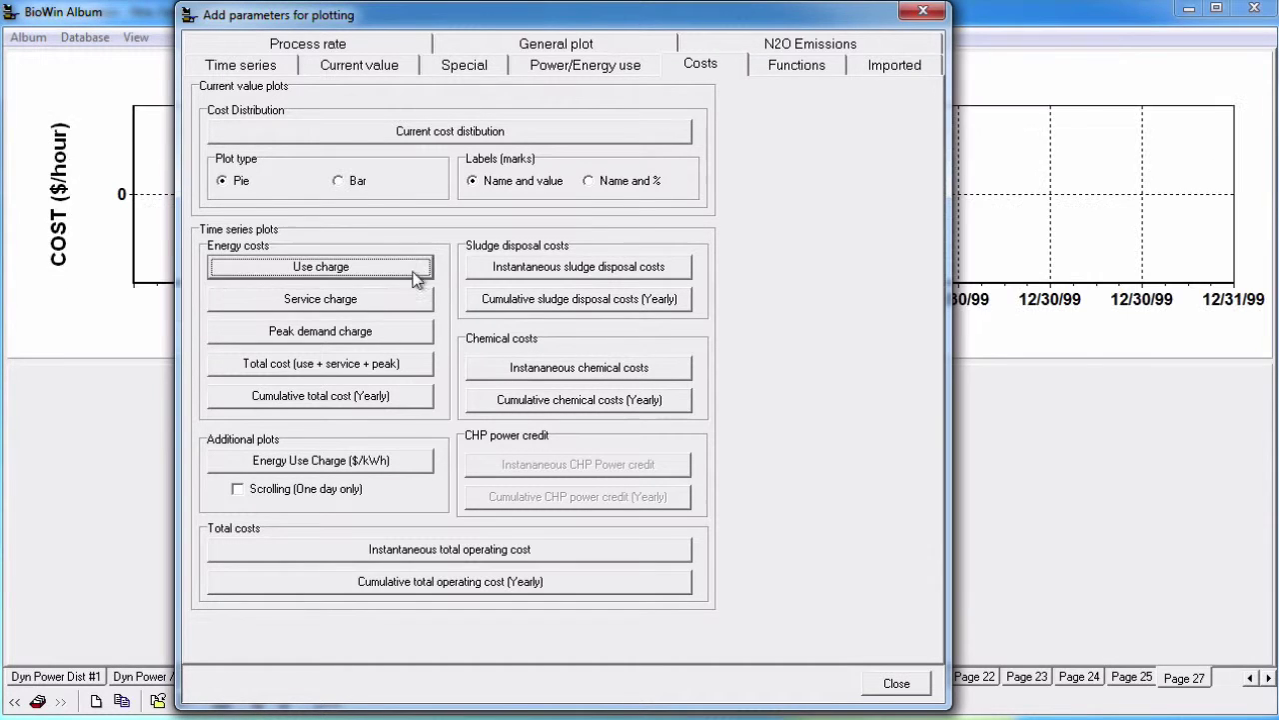
click(405, 300)
click(405, 332)
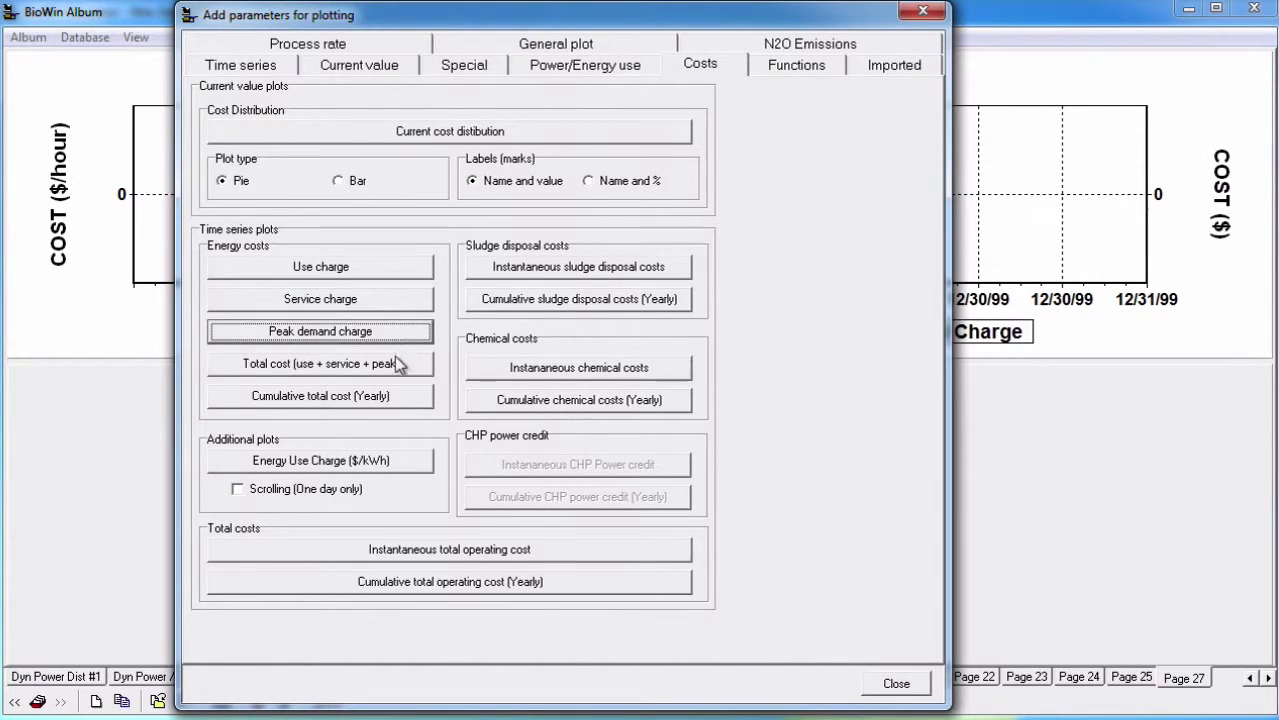
click(398, 366)
click(414, 399)
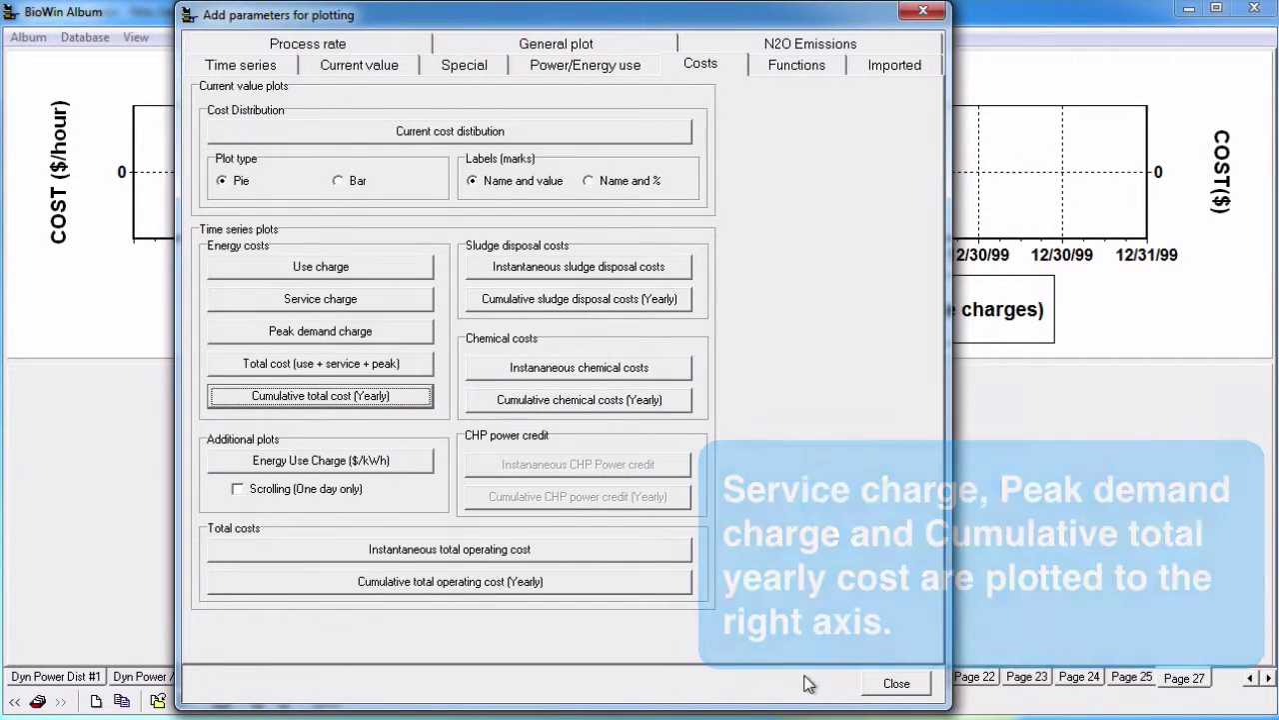
click(875, 683)
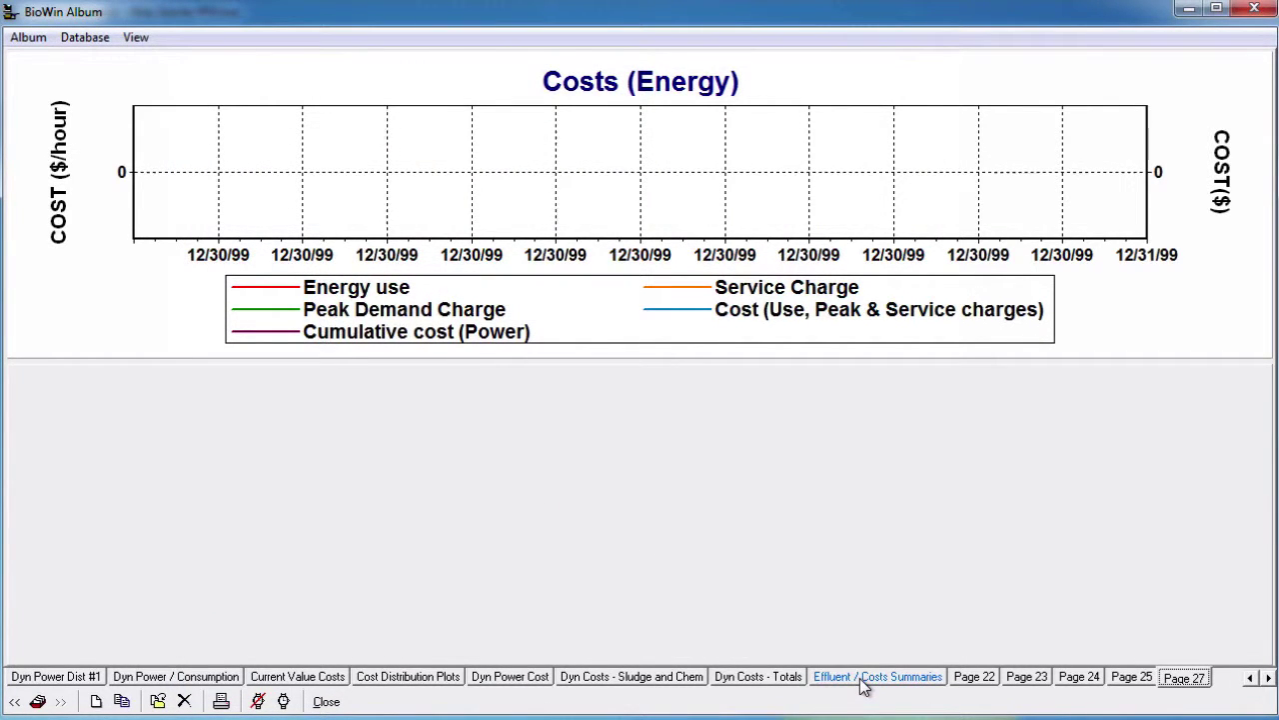
- Plot Energy Use Charge ($/kWh) as a new chart in the empty lower pane
right_click(501, 468)
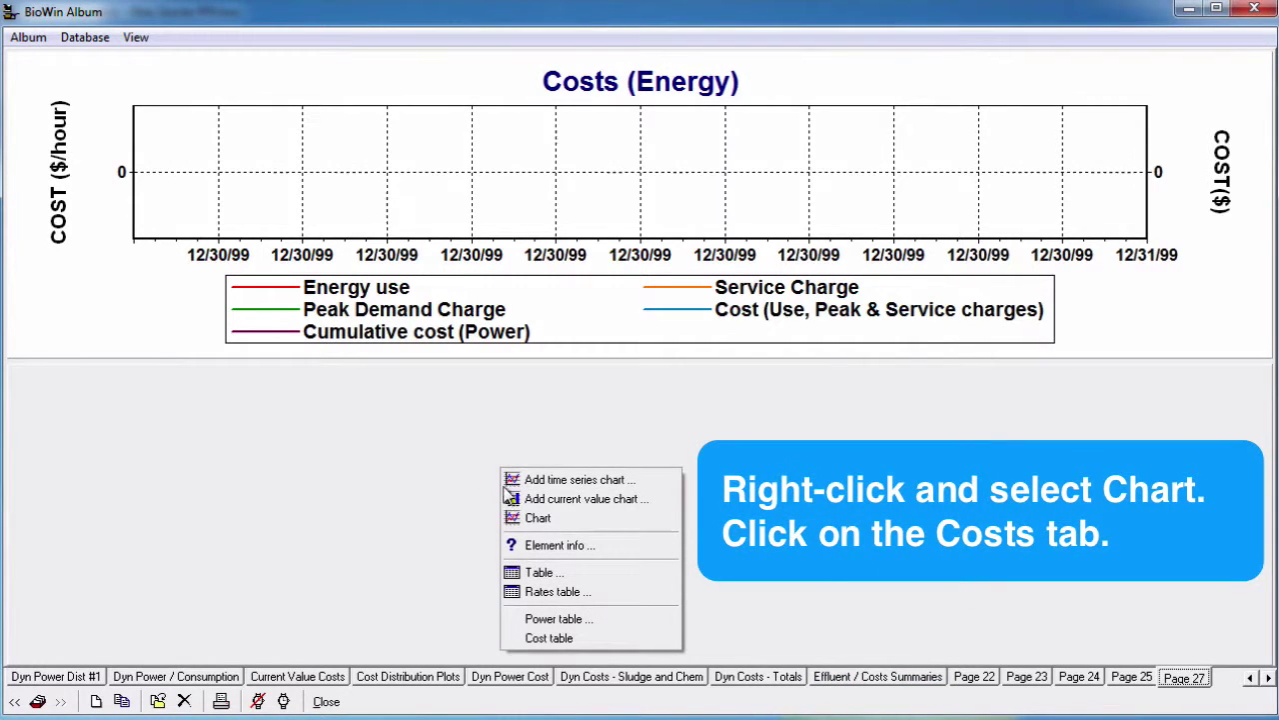
click(537, 518)
click(711, 66)
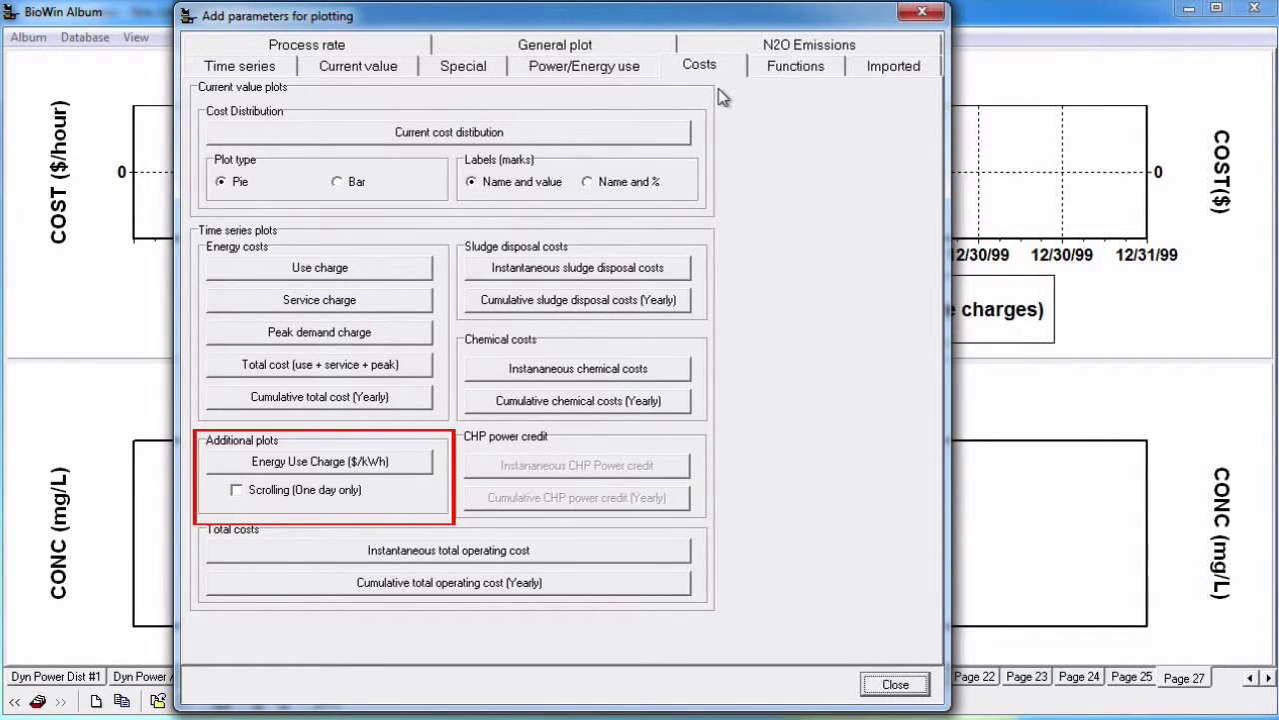
click(398, 470)
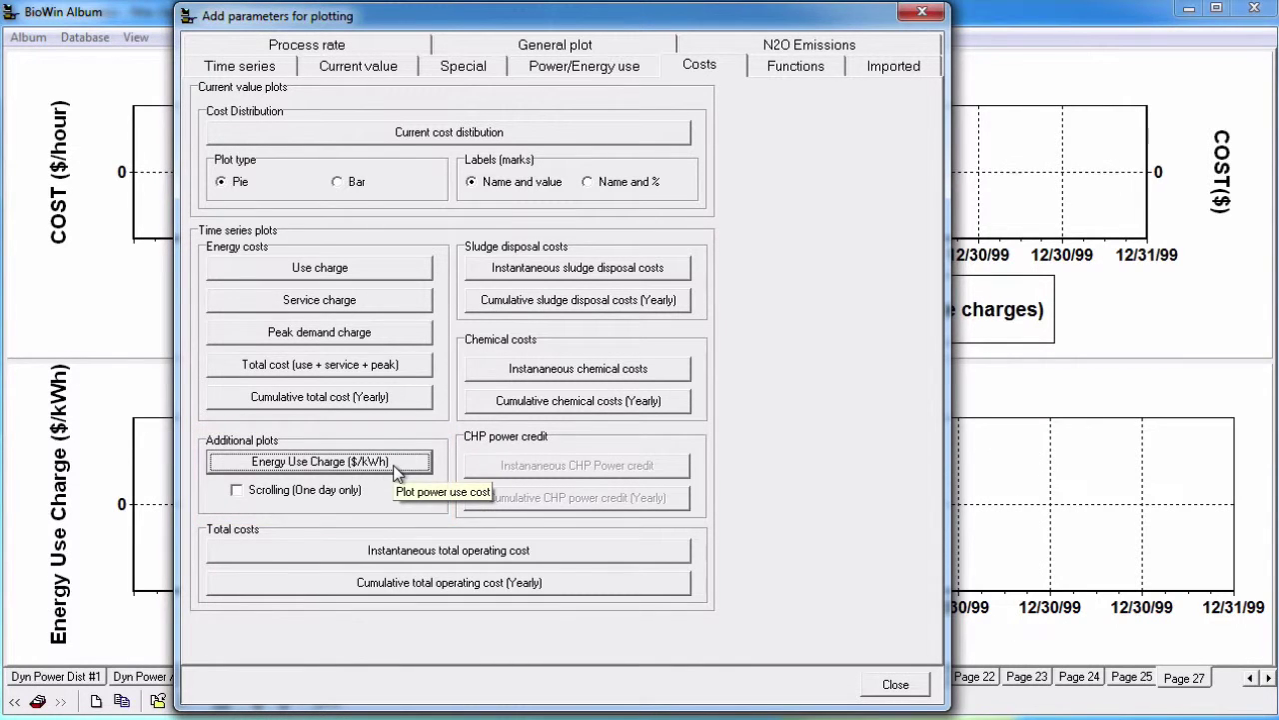
click(884, 690)
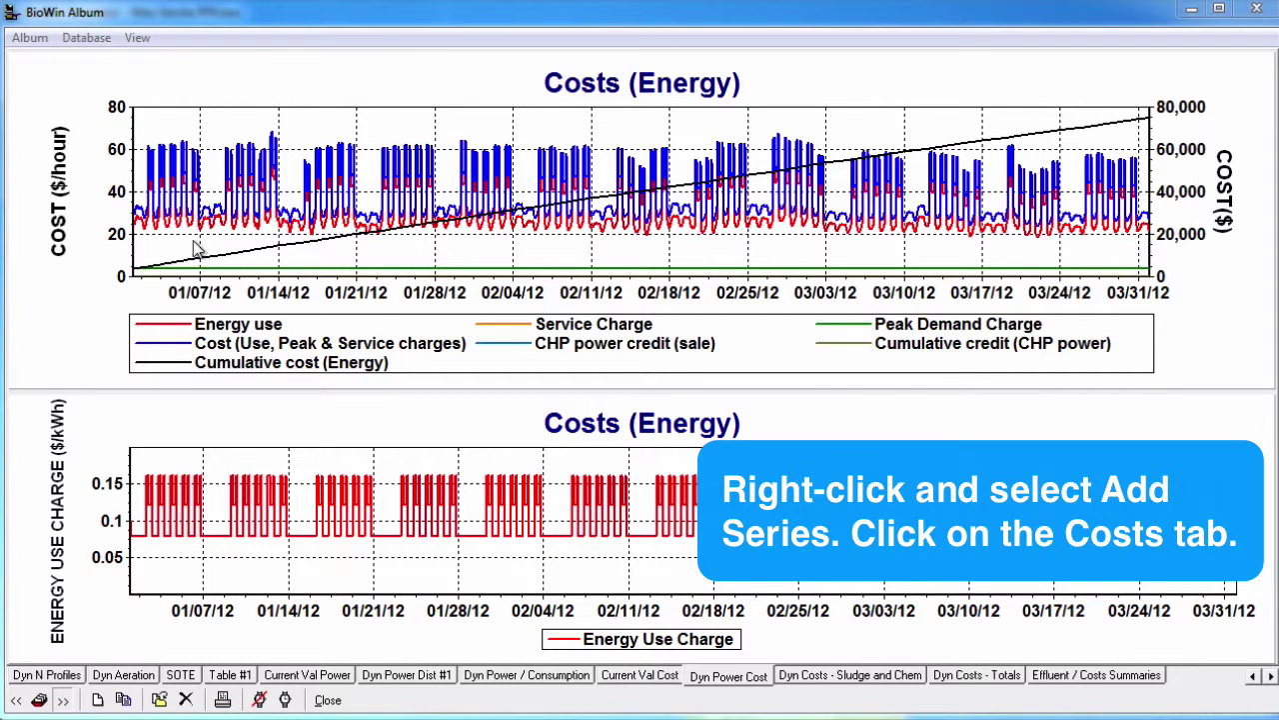
- Add a one-day scrolling Energy Use Charge ($/kWh) series to the upper Costs (Energy) chart
right_click(318, 130)
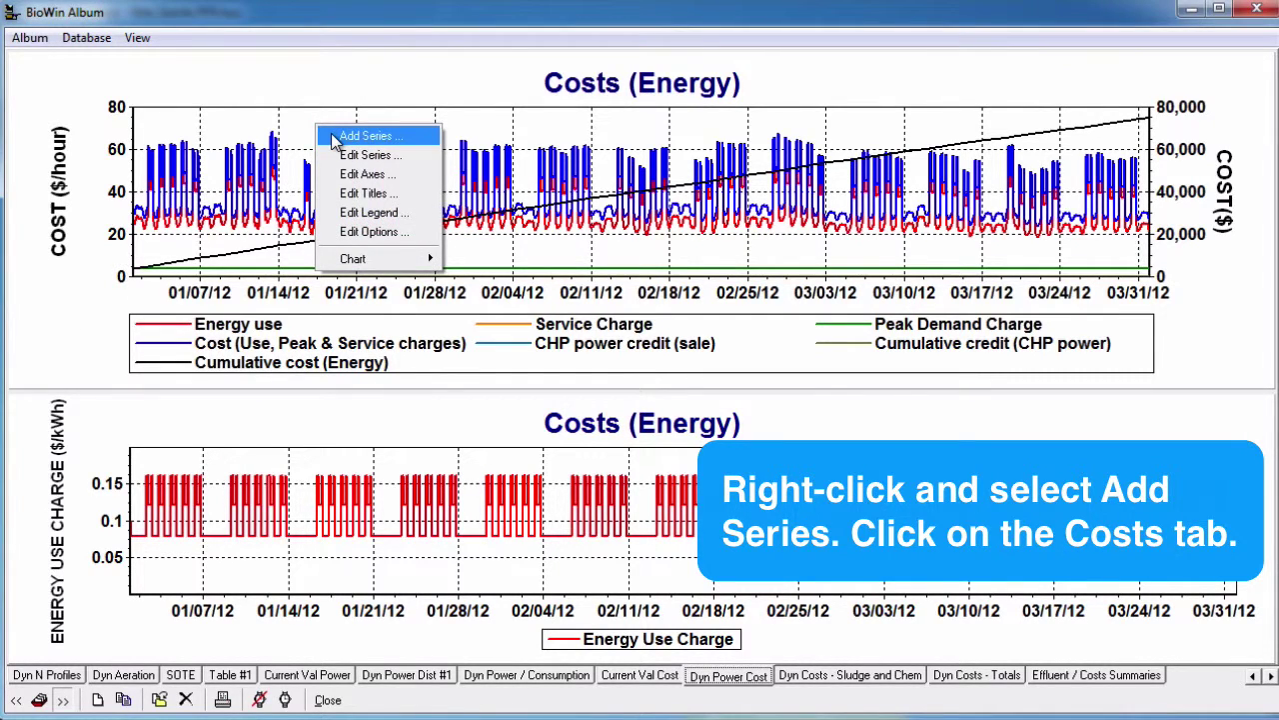
click(335, 137)
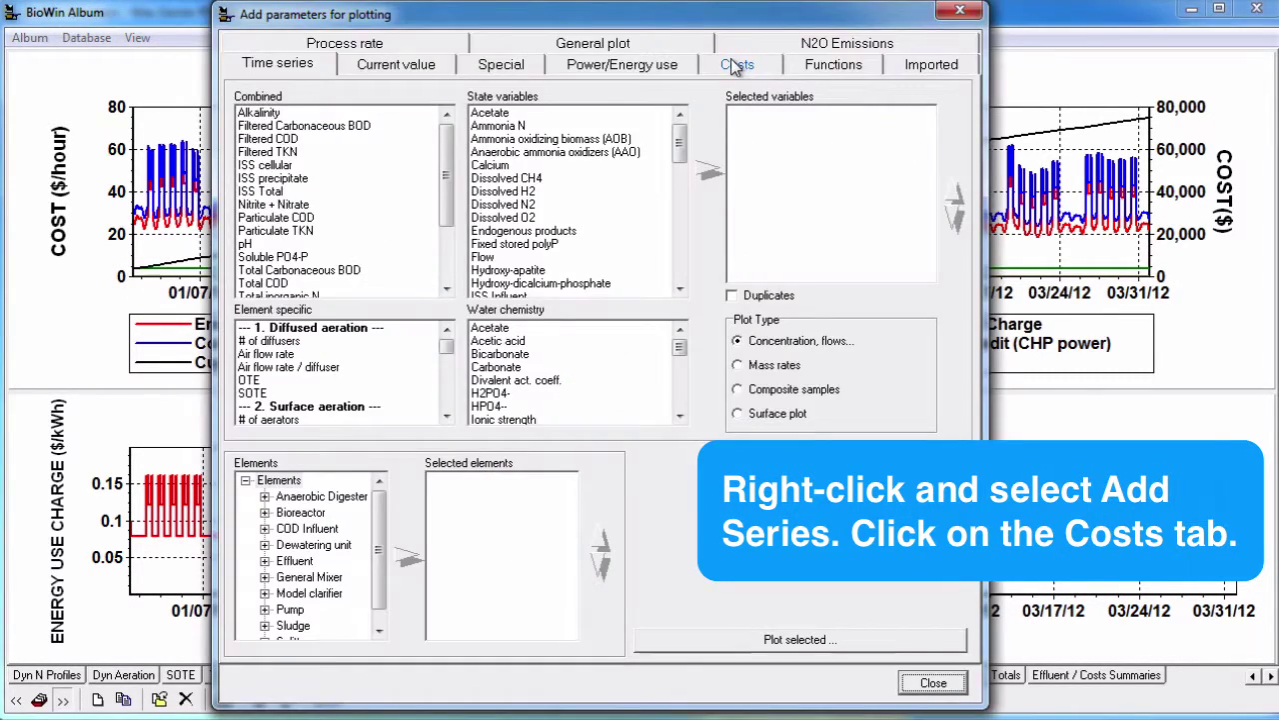
click(730, 60)
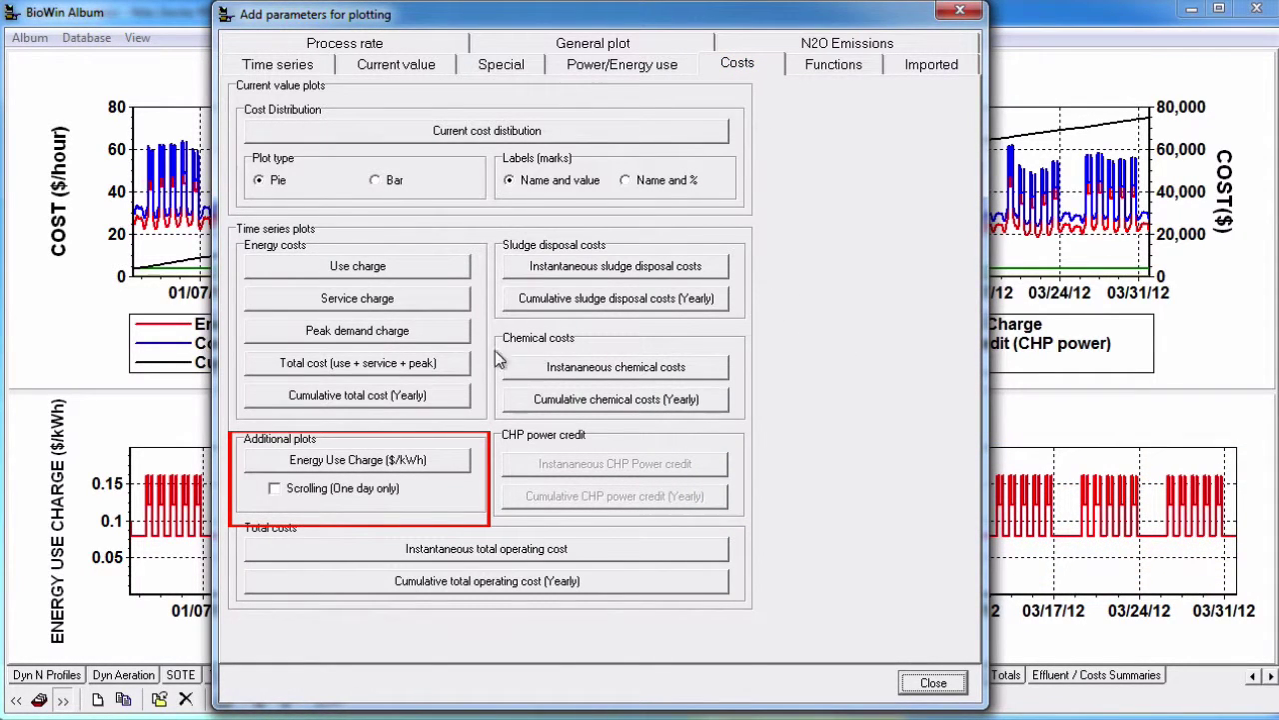
click(278, 489)
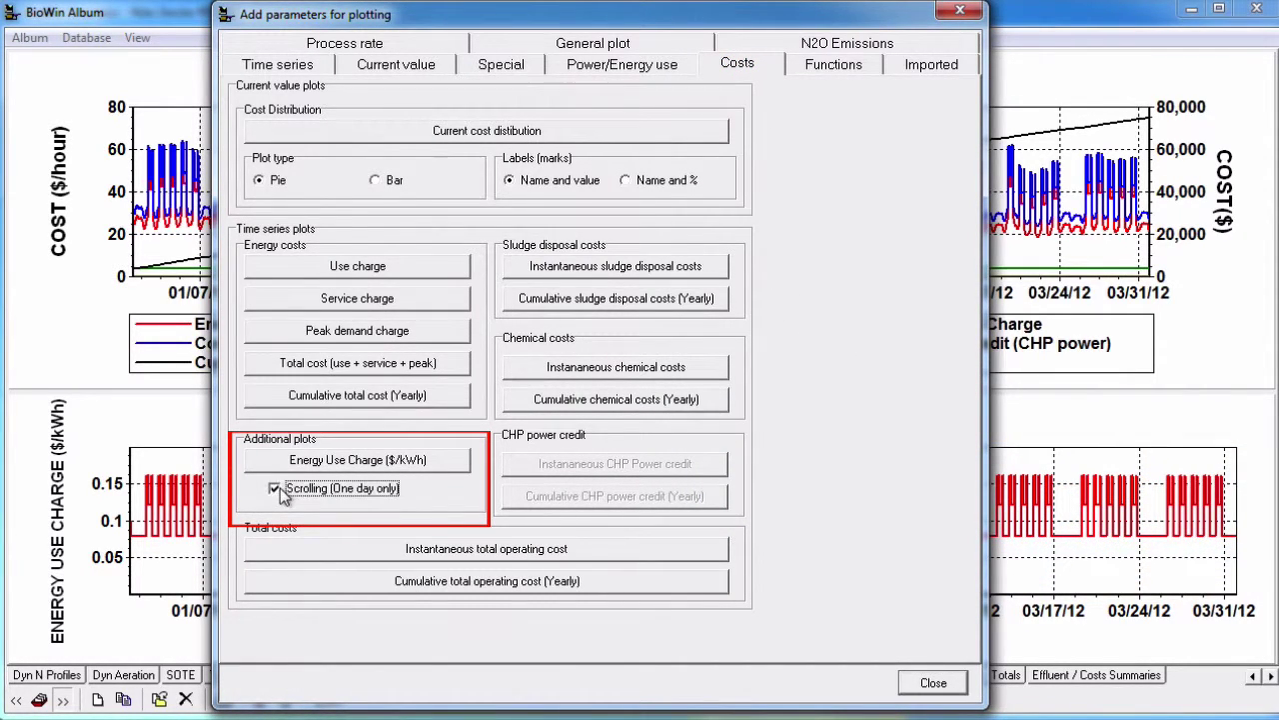
click(373, 463)
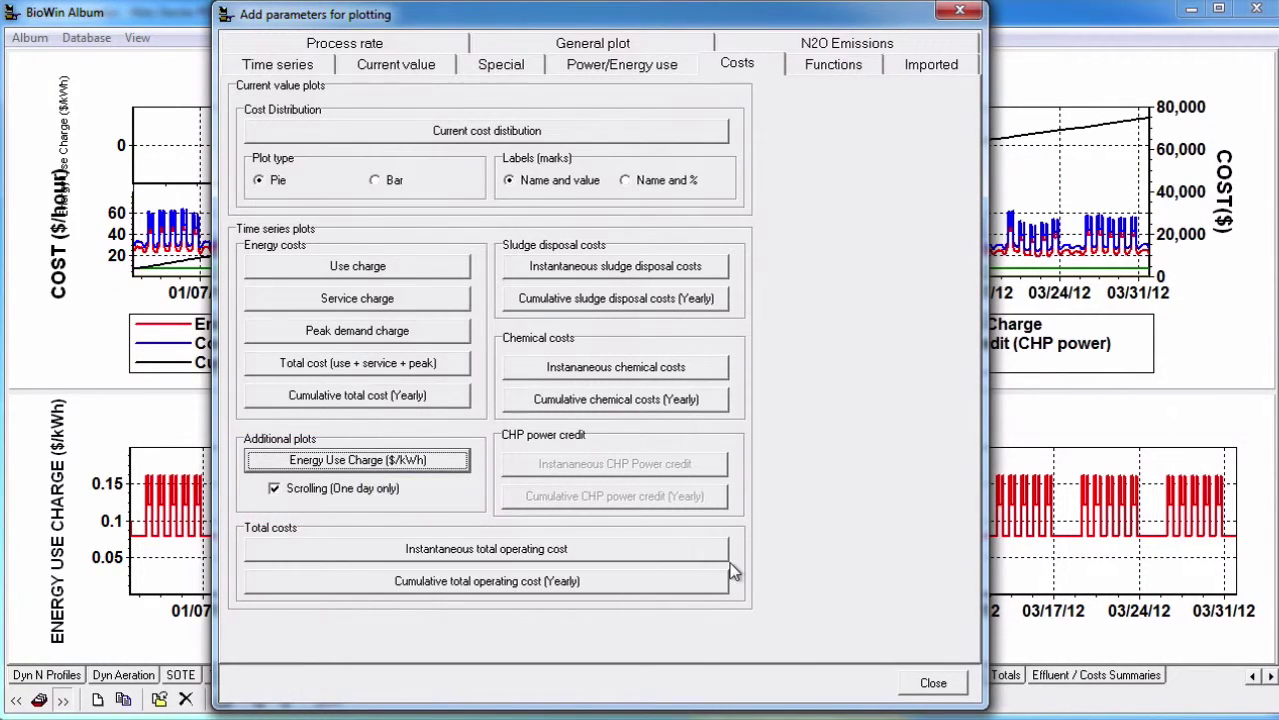
click(930, 681)
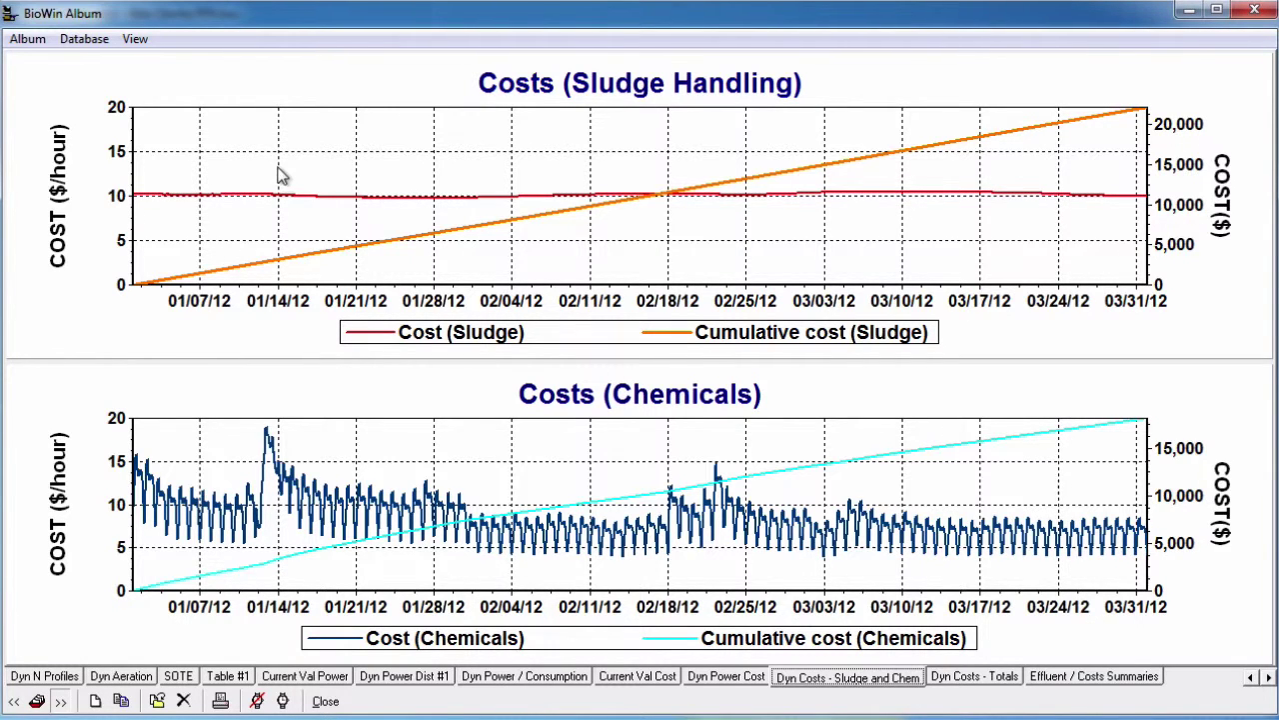
- Add a new album Page 21 with the top-and-bottom two-pane layout
click(28, 39)
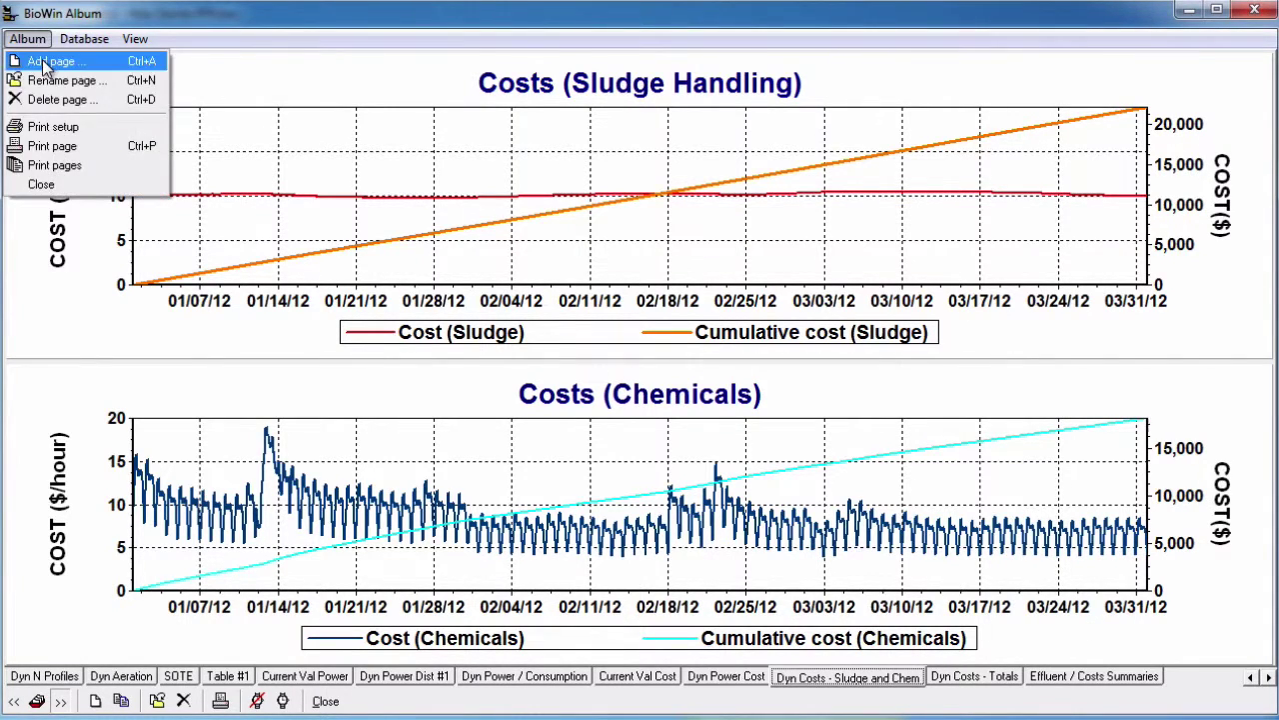
click(50, 57)
click(236, 182)
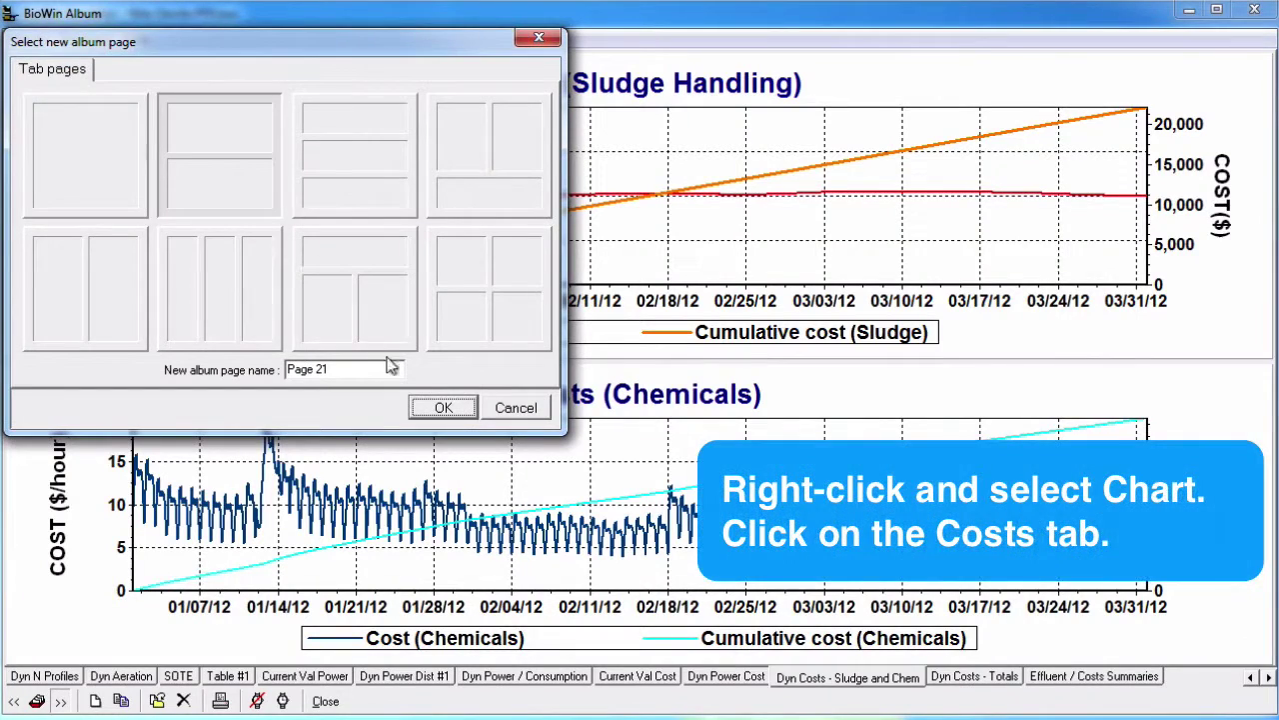
click(440, 406)
- Chart instantaneous and cumulative yearly sludge disposal costs in the upper pane
right_click(398, 178)
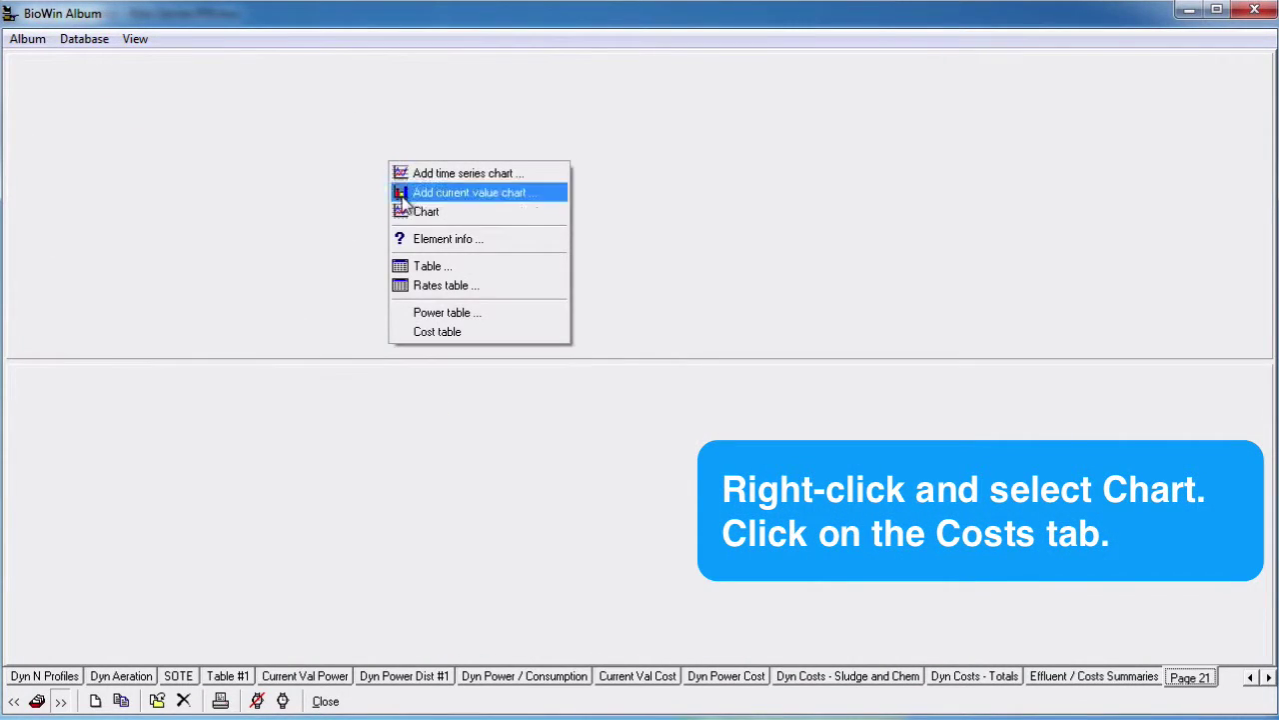
click(428, 208)
click(643, 56)
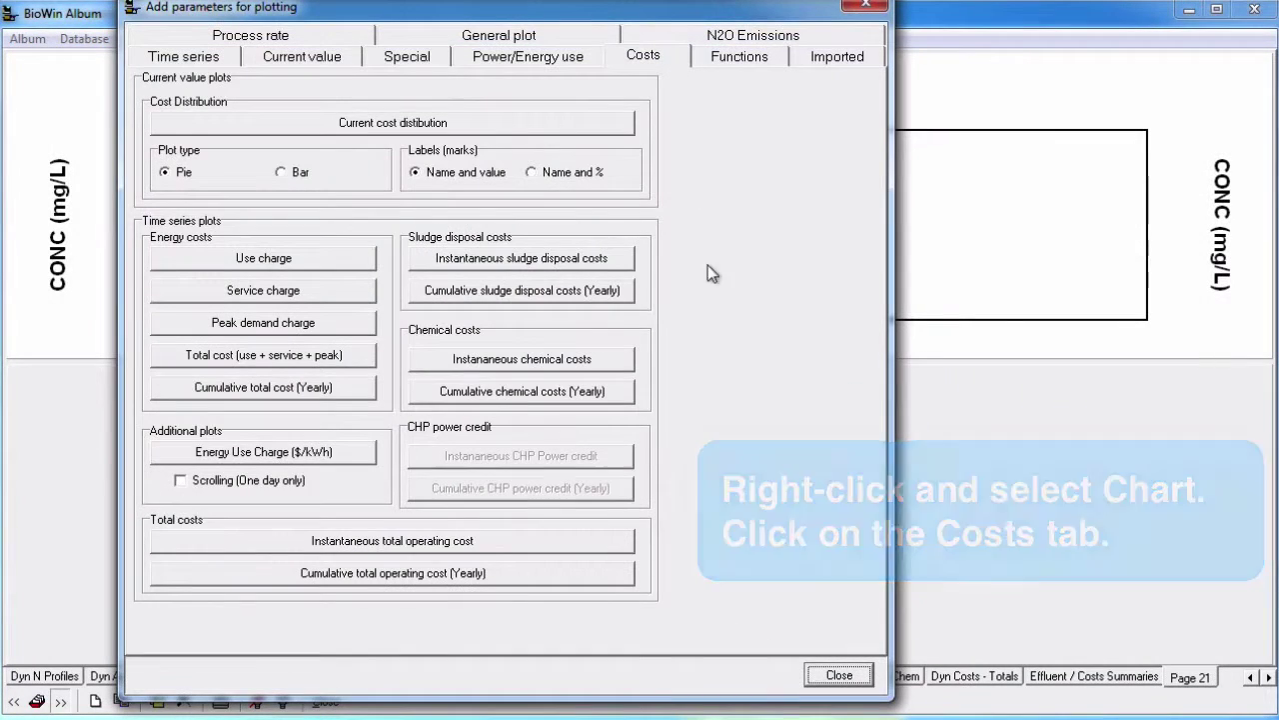
click(616, 259)
click(616, 290)
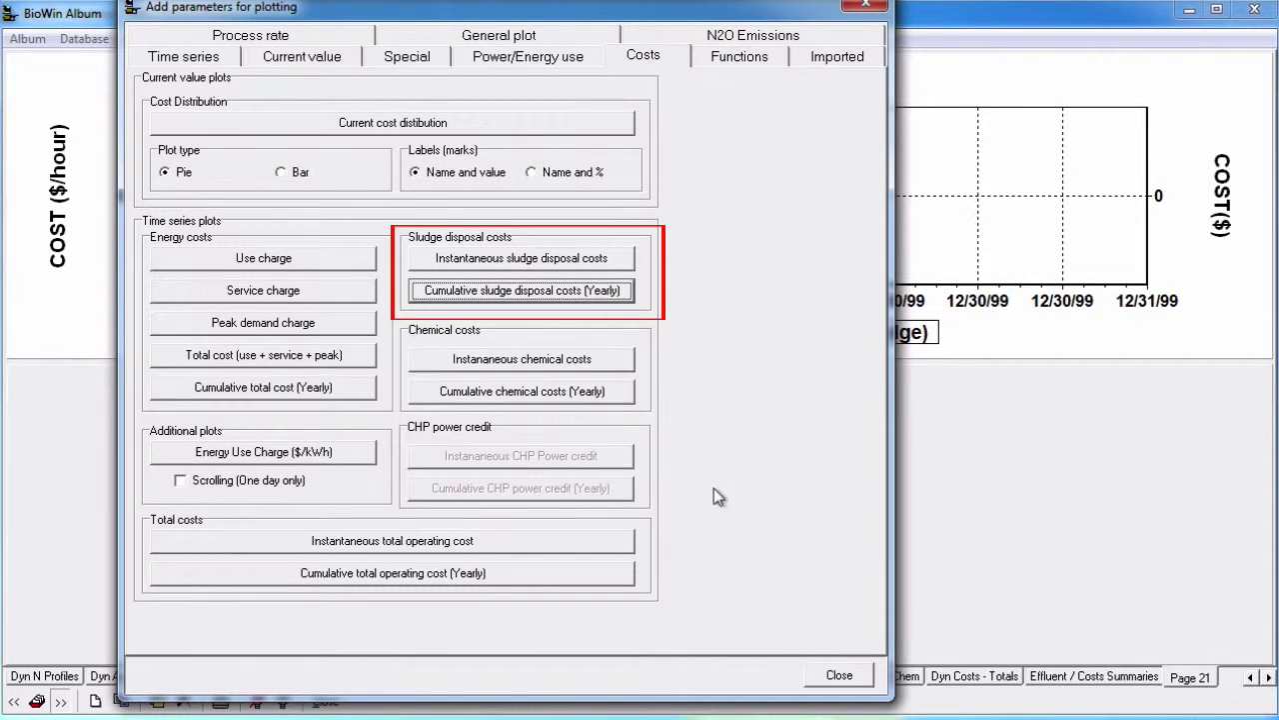
click(840, 674)
- Chart instantaneous and cumulative yearly chemical costs in the lower pane, then view Dyn Costs - Sludge and Chem
right_click(588, 479)
click(616, 530)
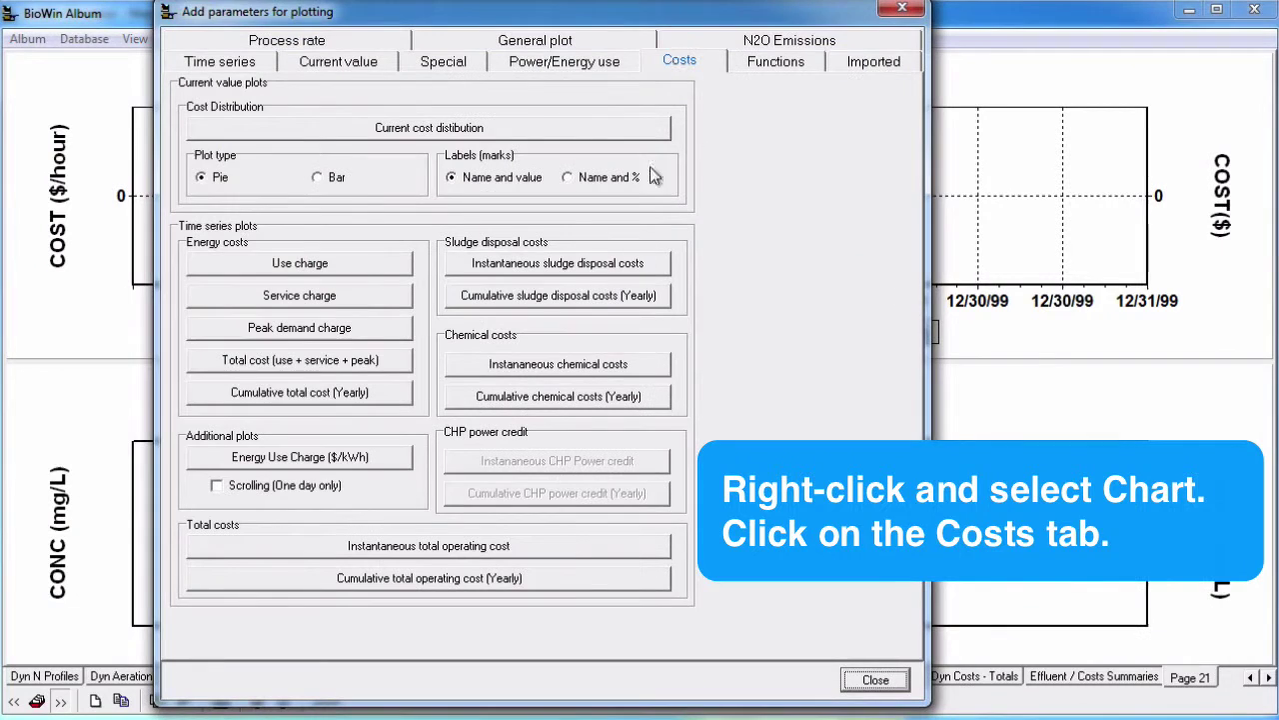
click(614, 363)
click(658, 396)
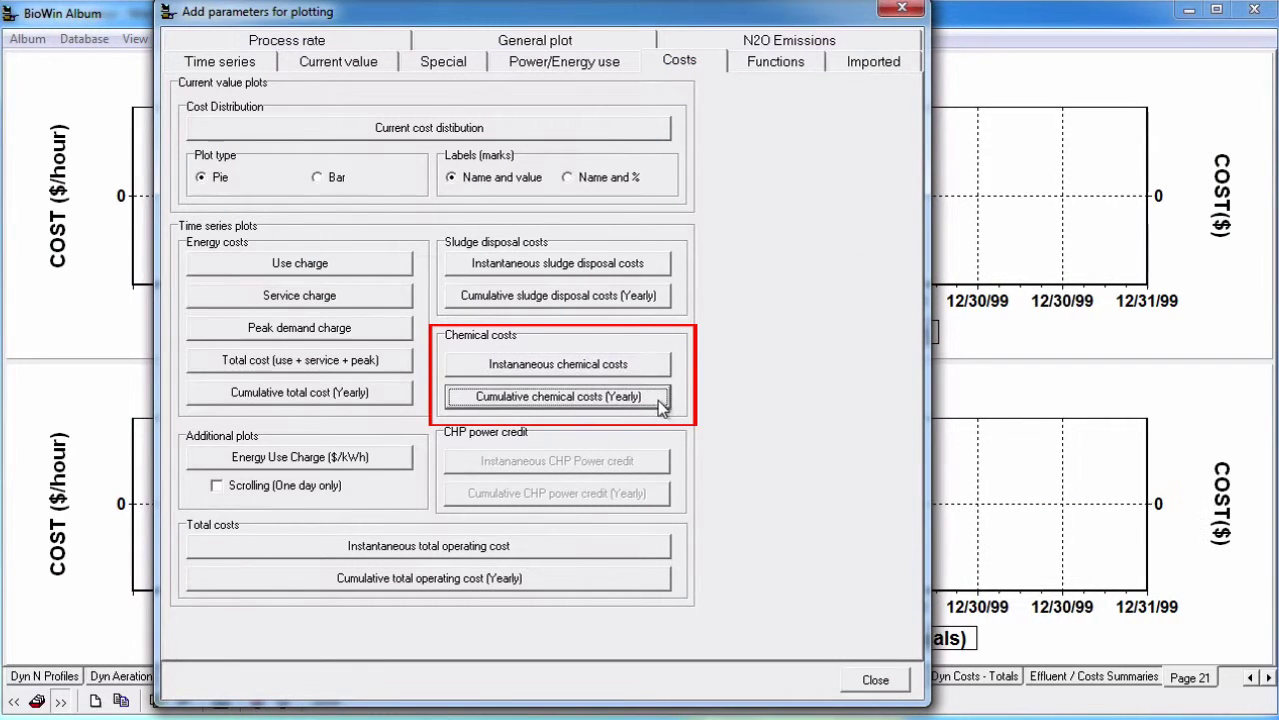
click(876, 680)
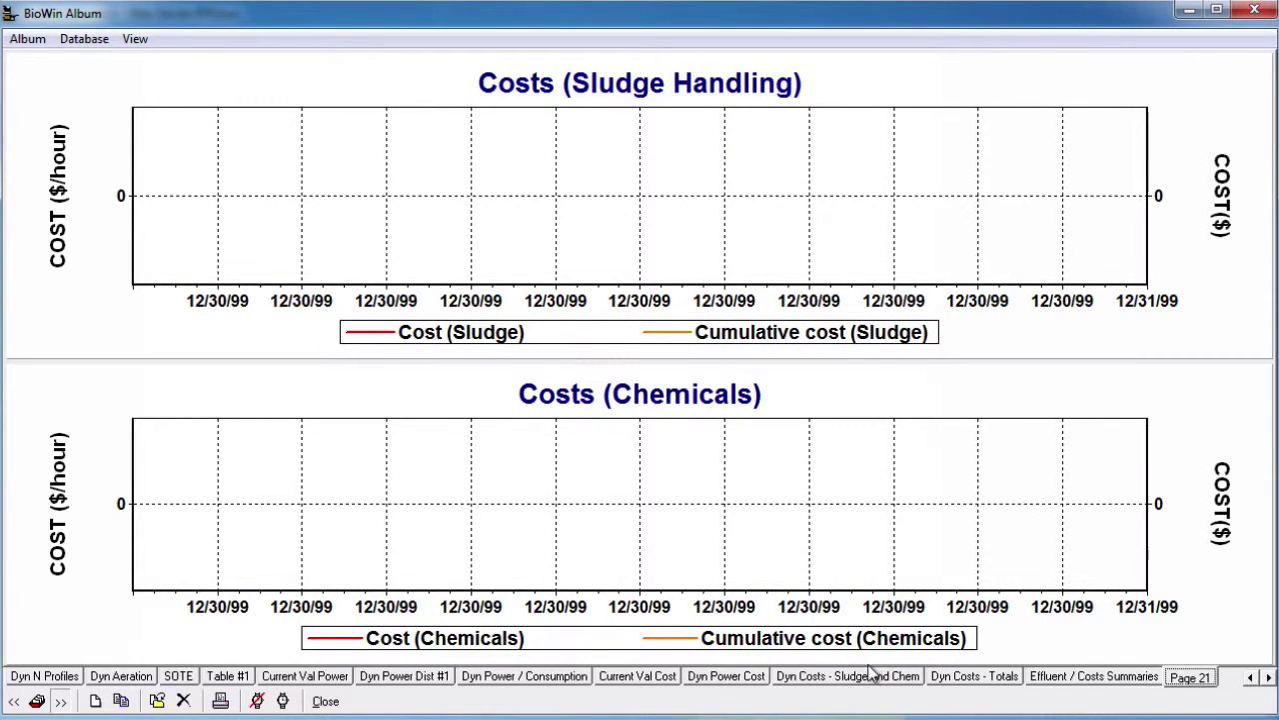
click(871, 678)
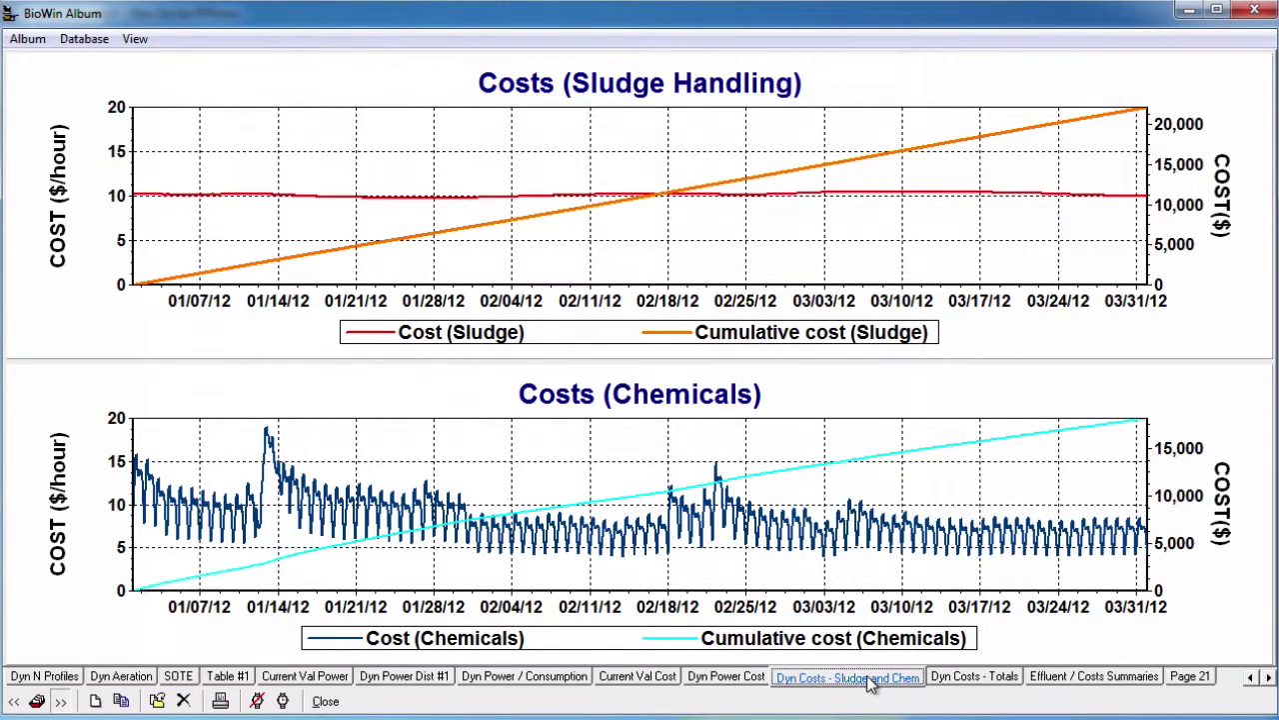
double_click(870, 680)
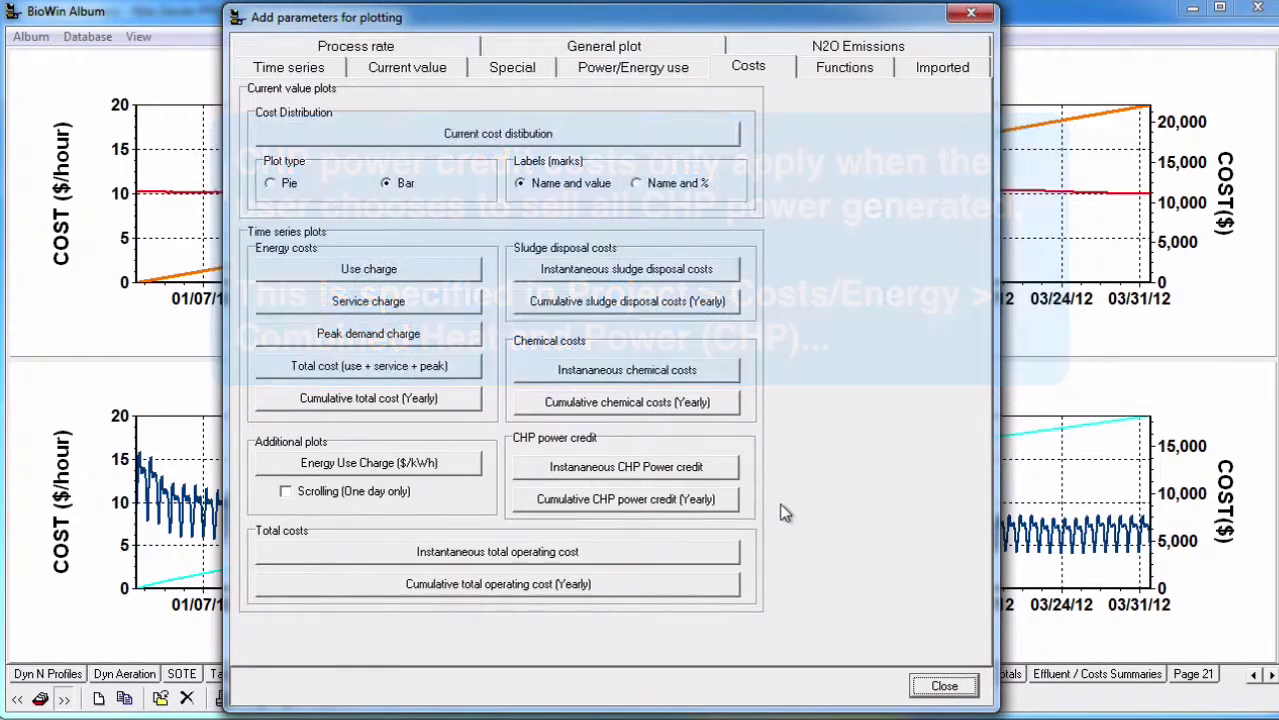
click(926, 688)
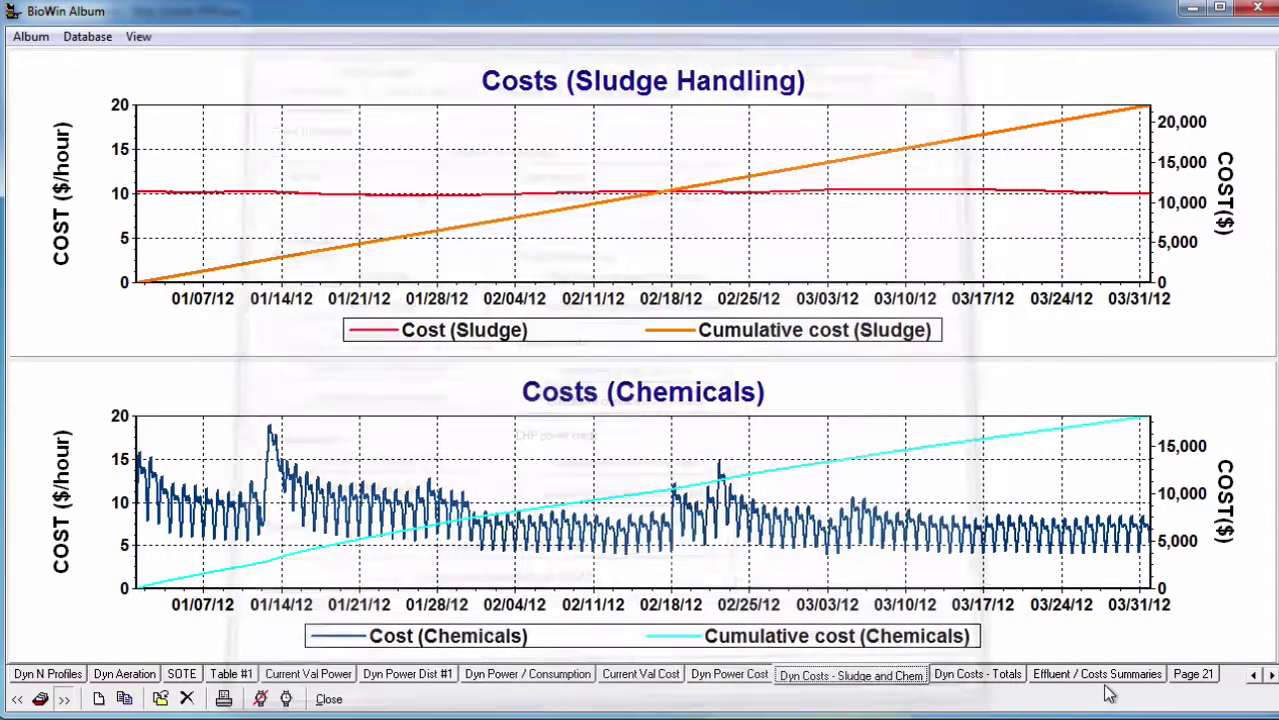
- Show the Dyn Costs - Totals page with its Cost (Total) and Cumulative cost (Total) charts
click(967, 678)
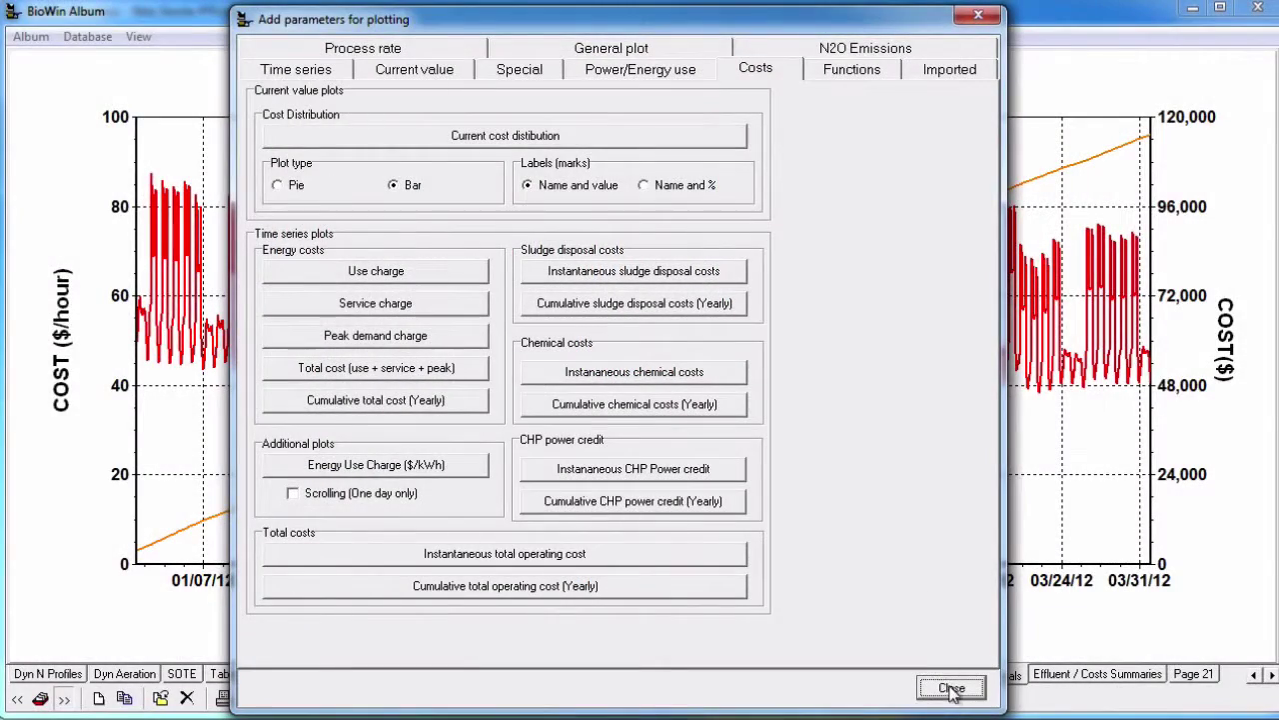
click(950, 689)
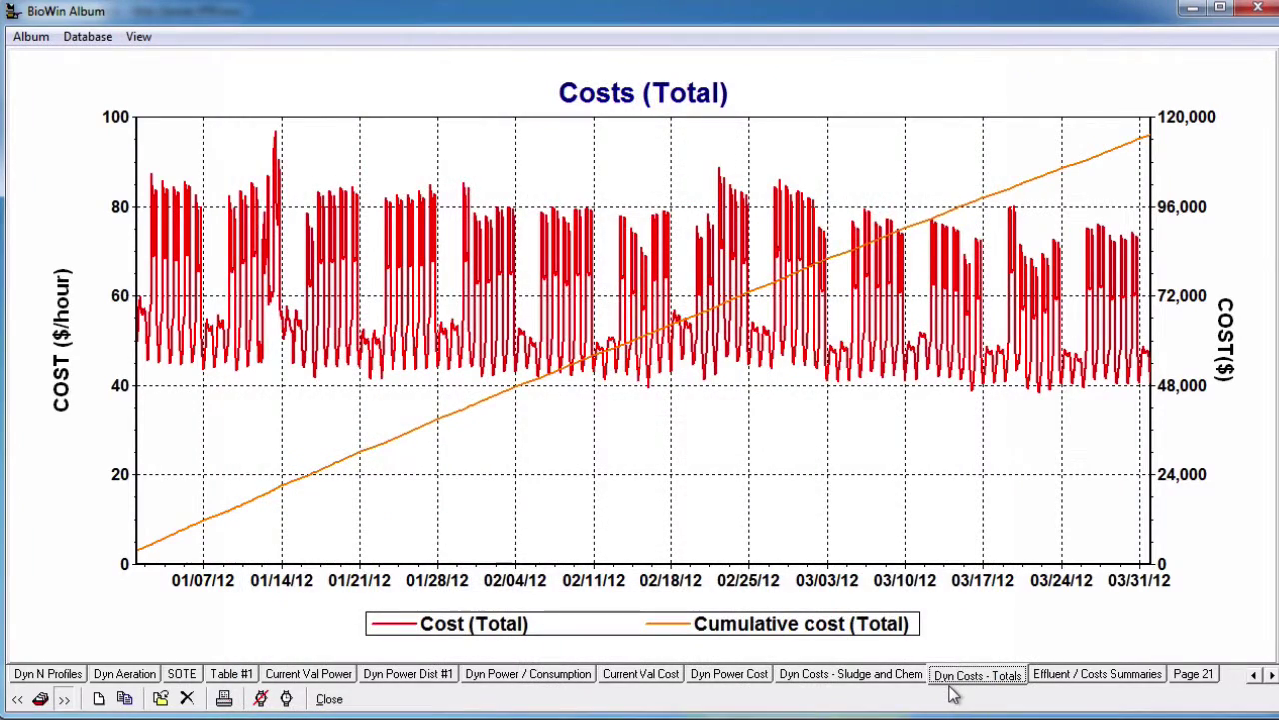